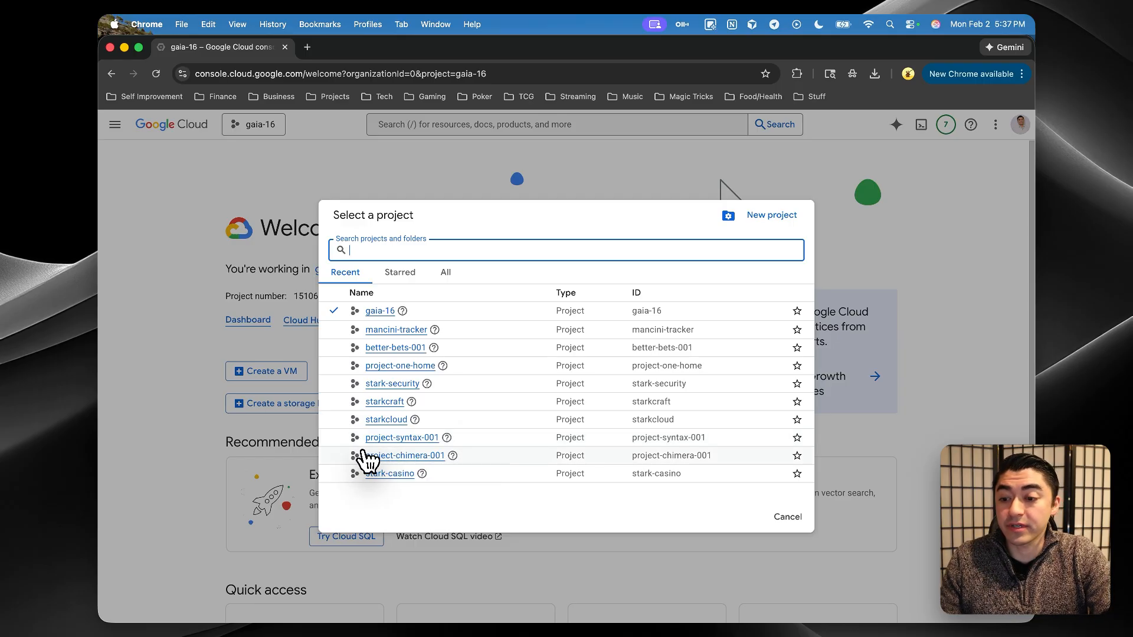
{"action": "left_click", "coordinate": [367, 155]}
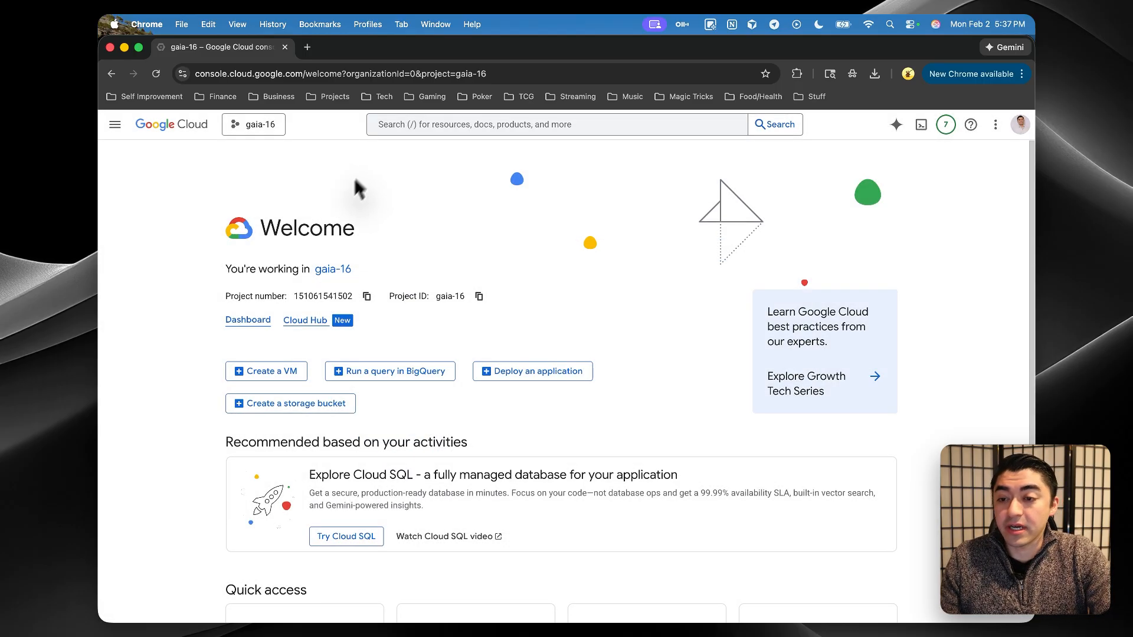
{"action": "left_click", "coordinate": [248, 123]}
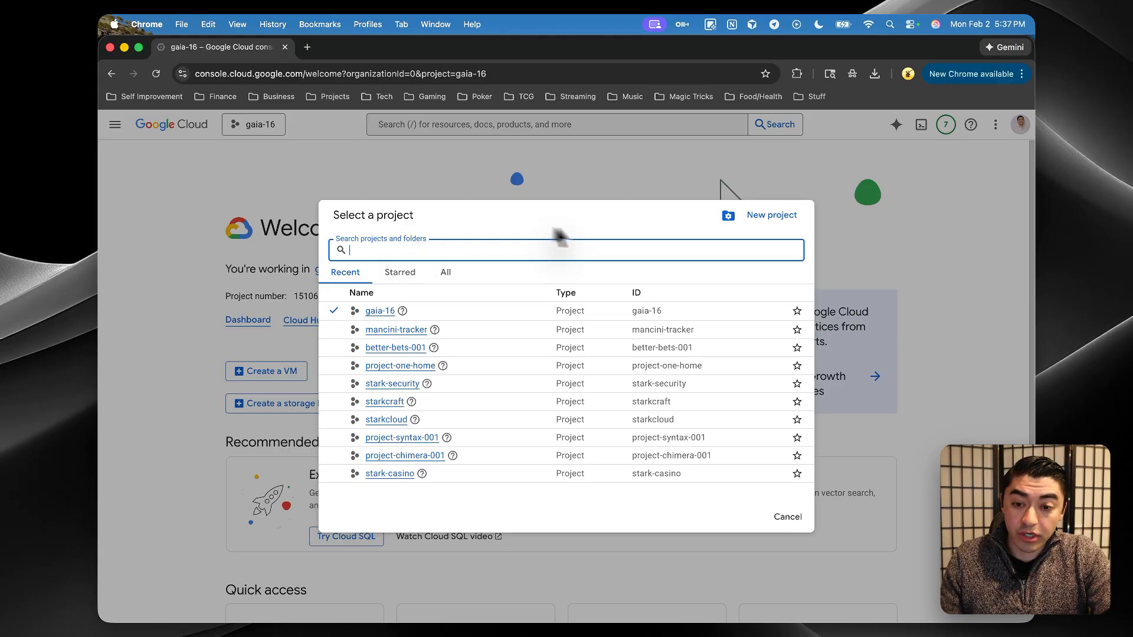
{"action": "left_click", "coordinate": [785, 217]}
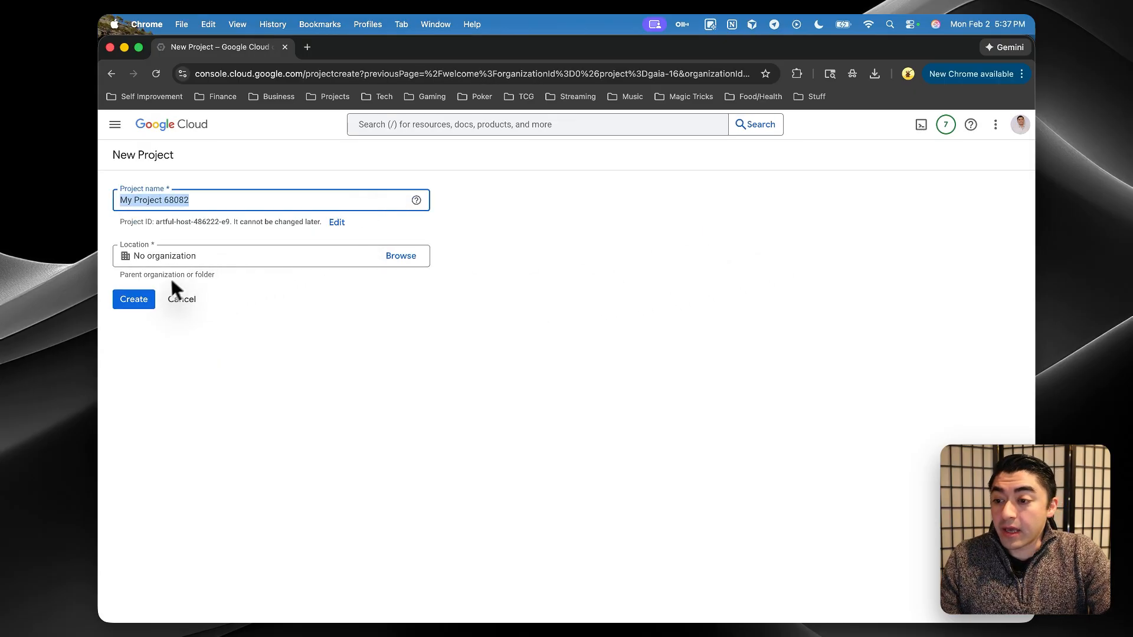
{"action": "left_click", "coordinate": [174, 253]}
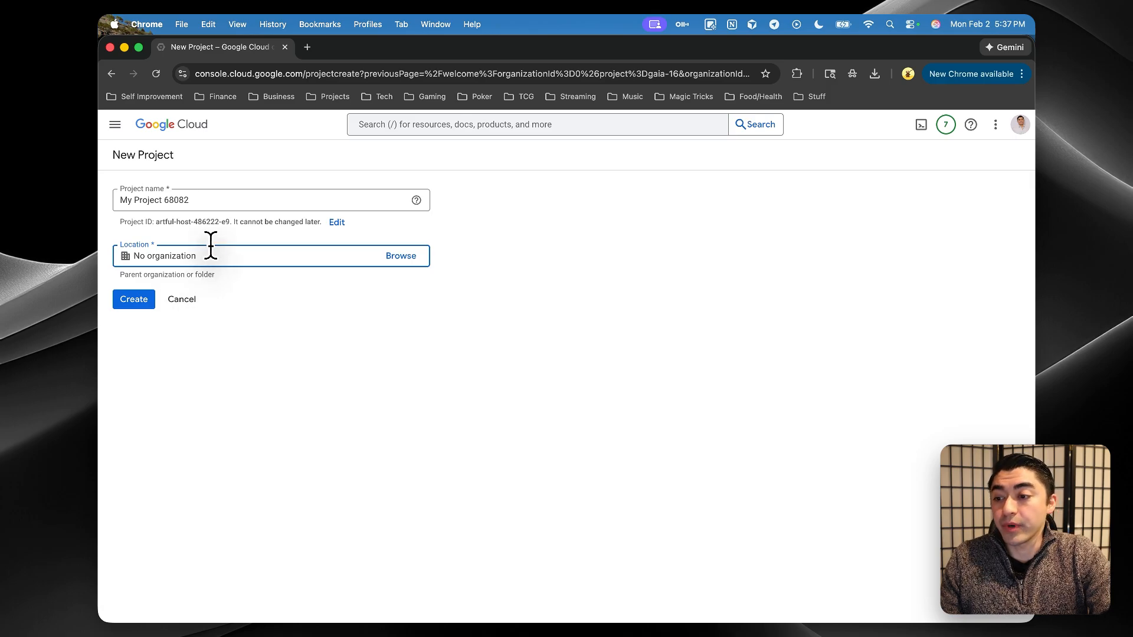
{"action": "triple_click", "coordinate": [180, 200]}
{"action": "left_click", "coordinate": [179, 299]}
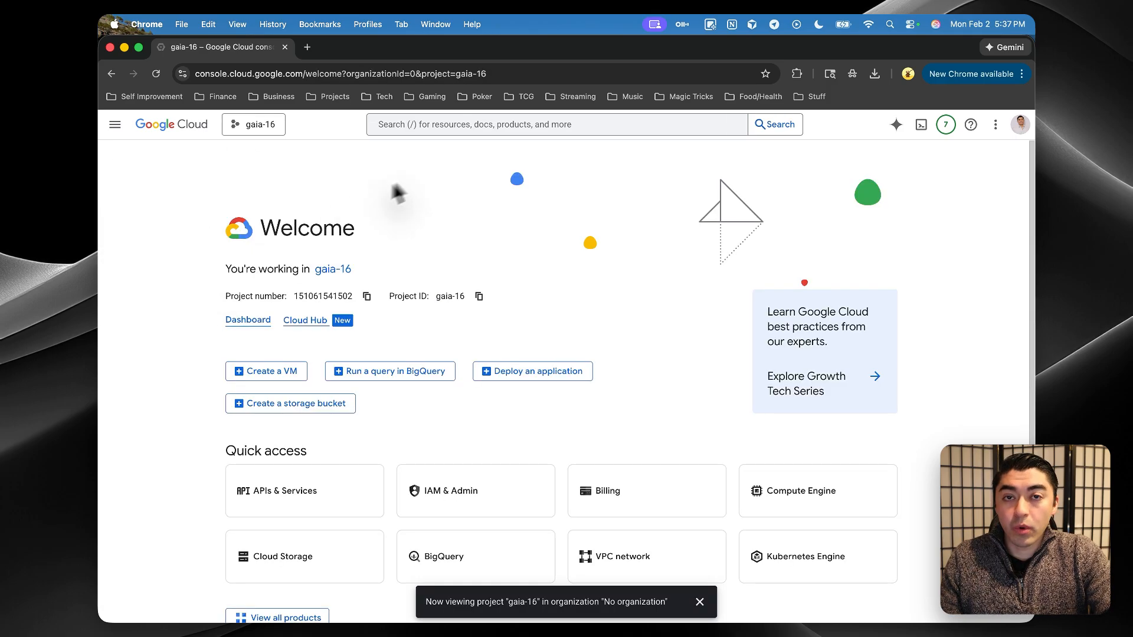
- Search the cloud console for "comp", open Compute Engine, and go to the list of VM instances
{"action": "left_click", "coordinate": [428, 125]}
{"action": "type", "text": "comp"}
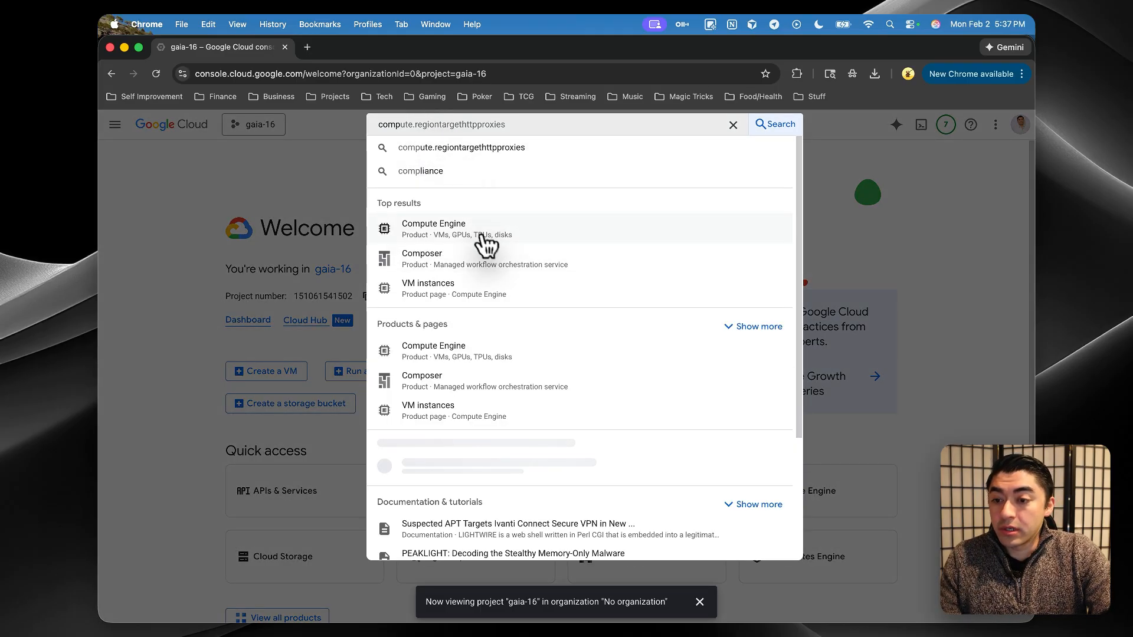
{"action": "left_click", "coordinate": [485, 244]}
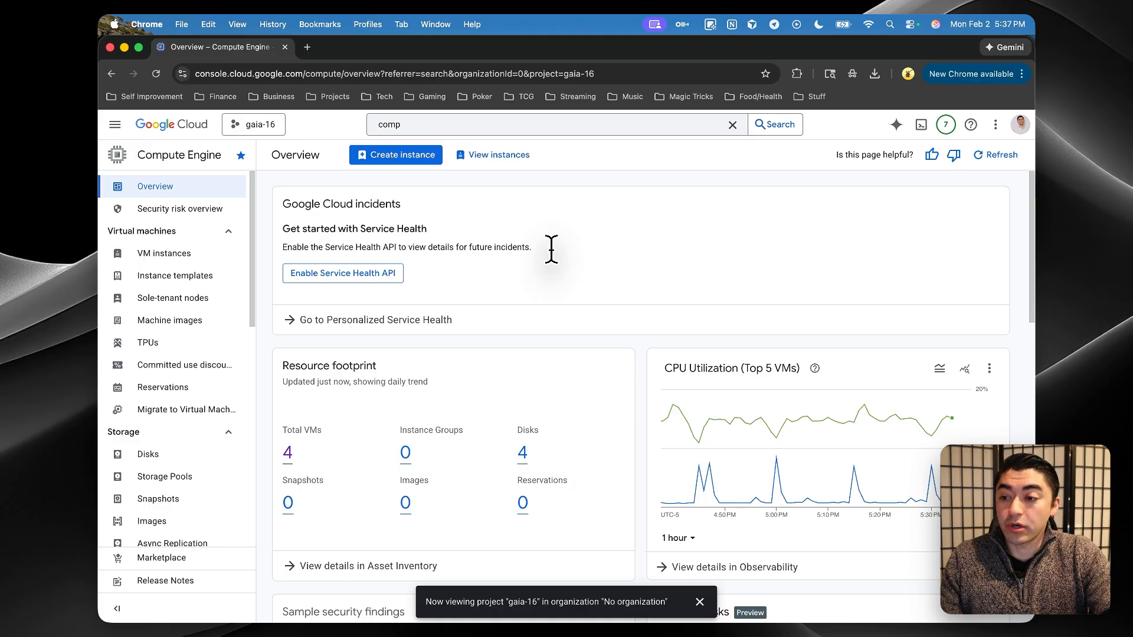
{"action": "left_click", "coordinate": [206, 253]}
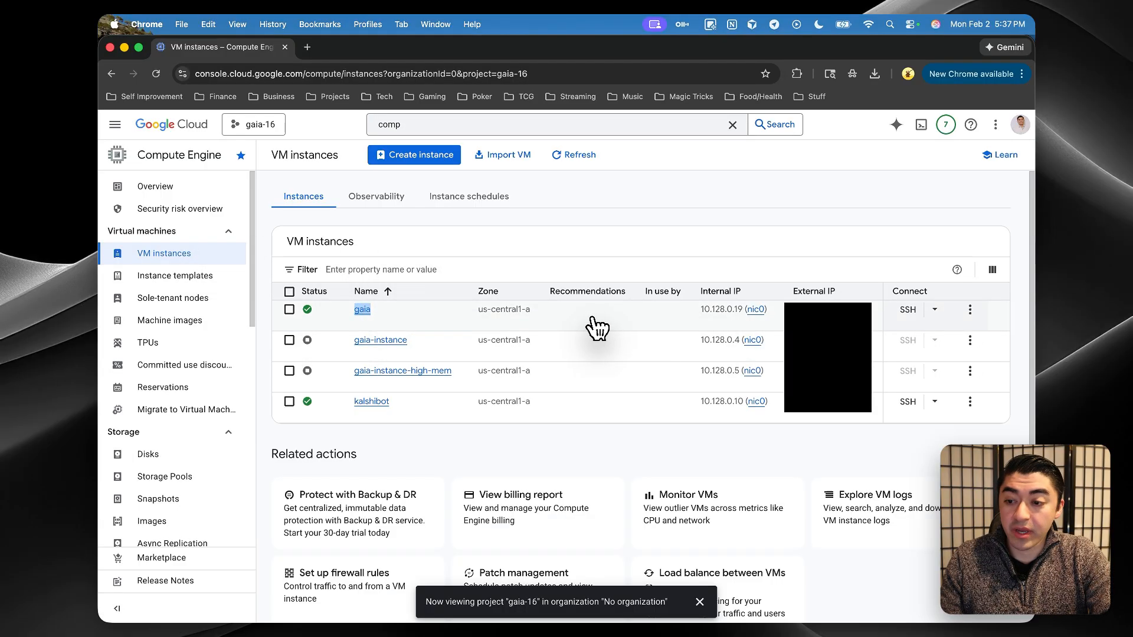
{"action": "left_click", "coordinate": [519, 262]}
{"action": "left_click", "coordinate": [423, 430]}
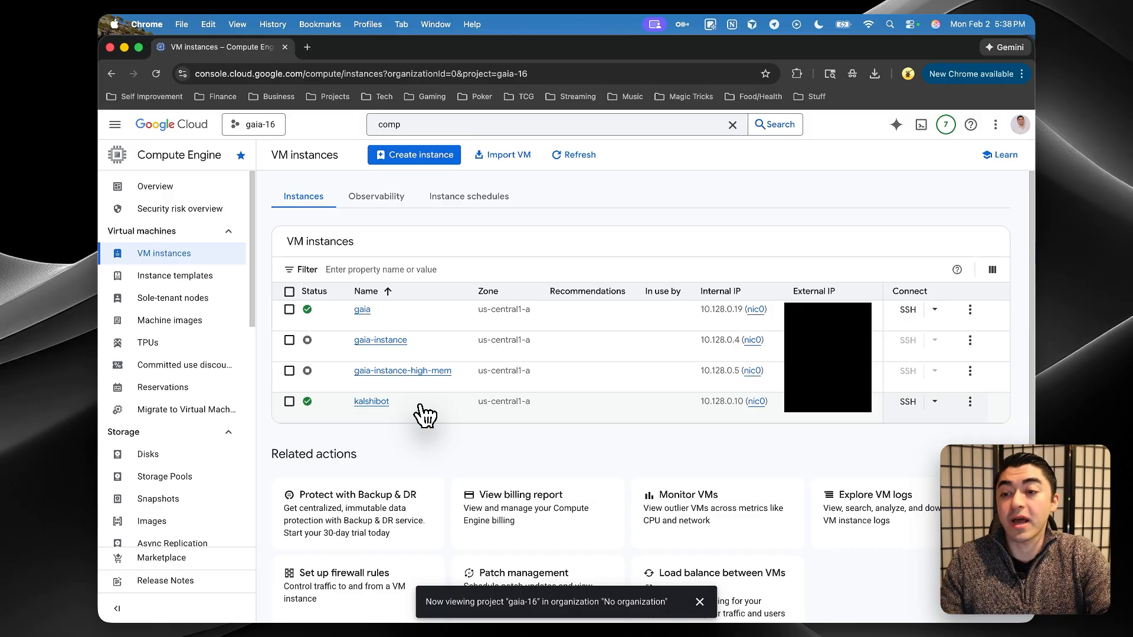
- Start creating a new VM instance with region us-central1 (Iowa) and the zone kept at Any
{"action": "left_click", "coordinate": [418, 163]}
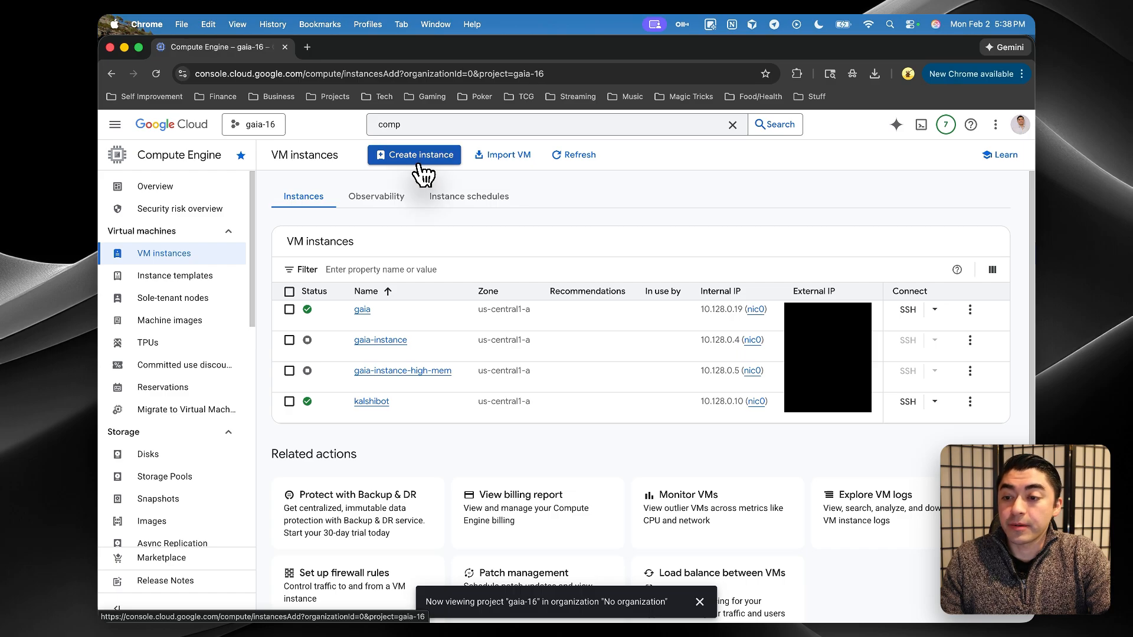
{"action": "left_click_drag", "start_coordinate": [404, 224], "coordinate": [190, 219]}
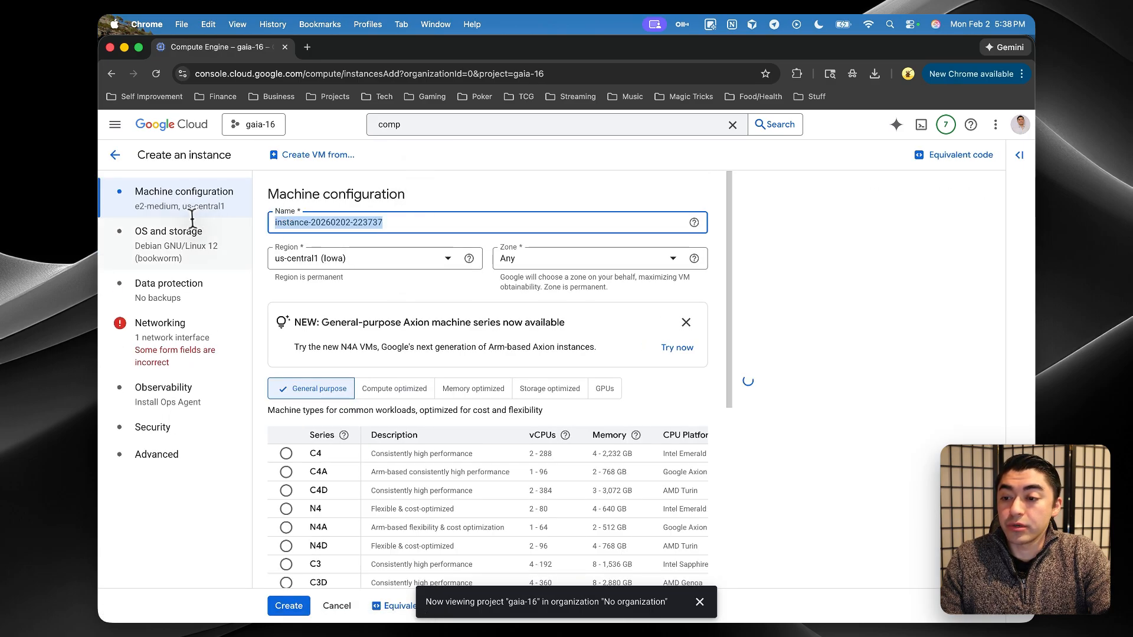
{"action": "scroll", "coordinate": [359, 225], "scroll_direction": "down", "scroll_amount": 1}
{"action": "left_click", "coordinate": [362, 216]}
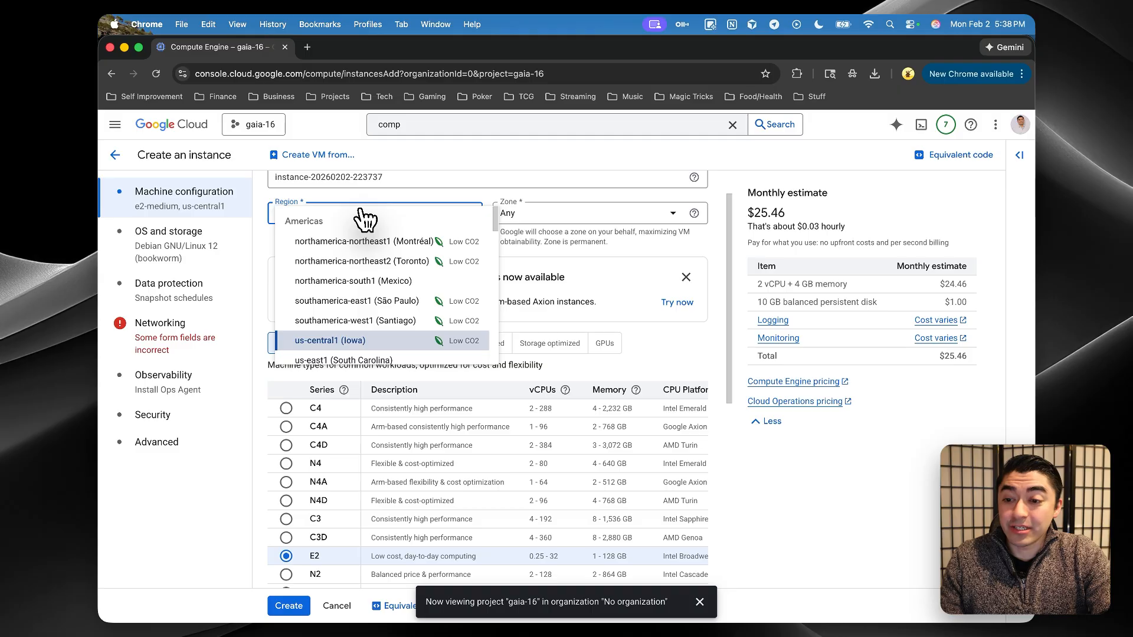
{"action": "scroll", "coordinate": [355, 278], "scroll_direction": "down", "scroll_amount": 5}
{"action": "scroll", "coordinate": [357, 287], "scroll_direction": "up", "scroll_amount": 3}
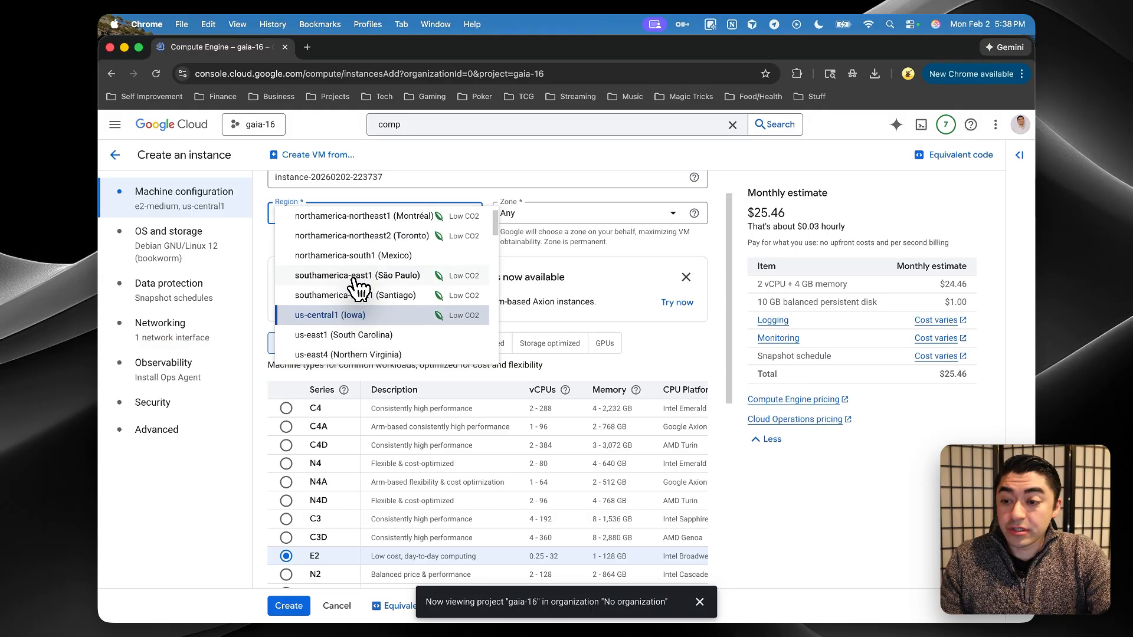
{"action": "left_click", "coordinate": [348, 322]}
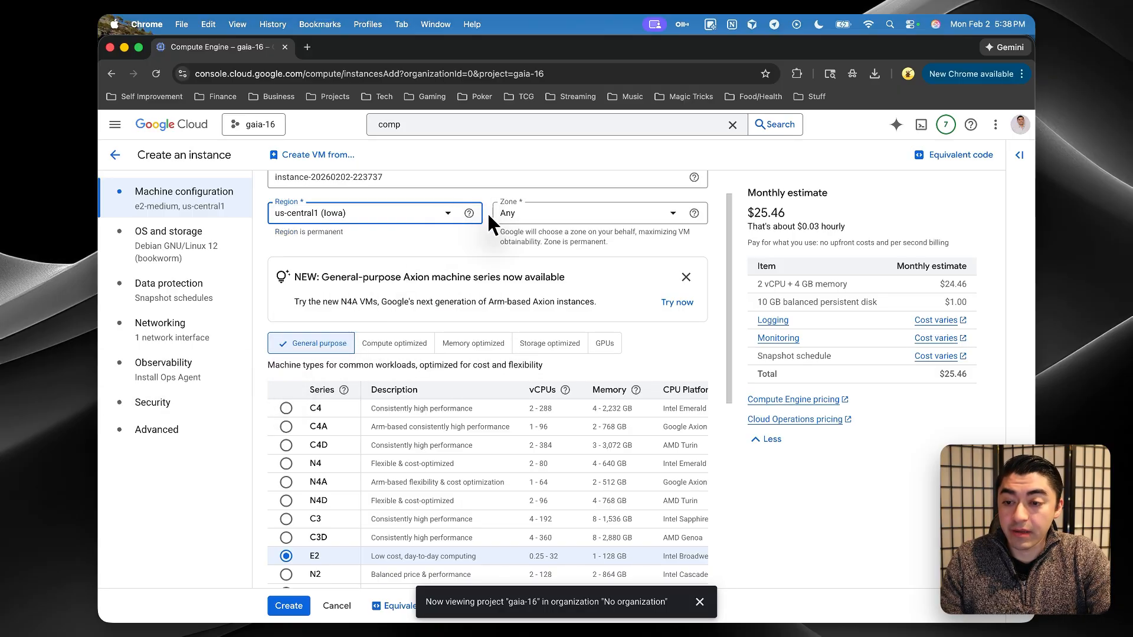
{"action": "left_click", "coordinate": [506, 213]}
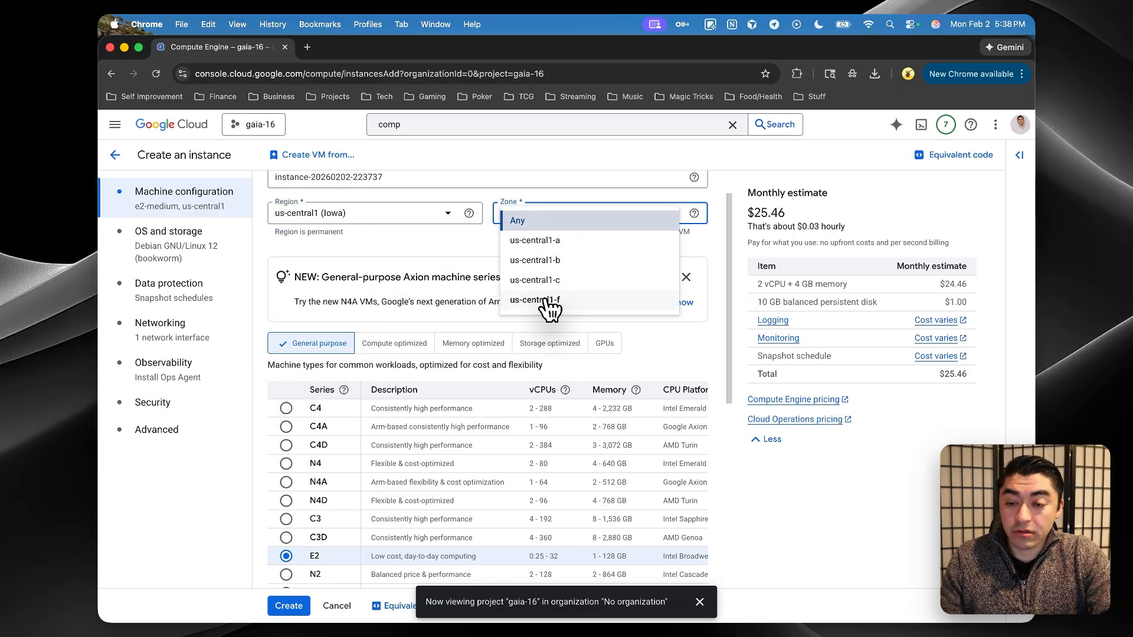
{"action": "left_click", "coordinate": [381, 242]}
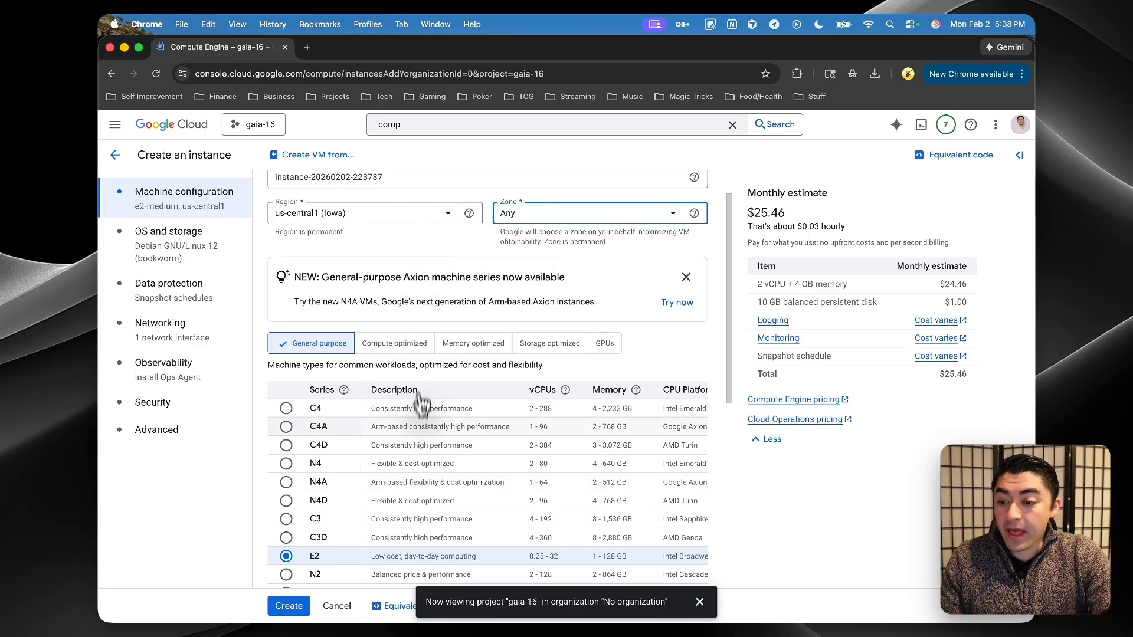
- Examine the general-purpose machine series with their vCPU, memory and CPU platform options, the machine type settings, and the monthly estimate
{"action": "scroll", "coordinate": [418, 413], "scroll_direction": "down", "scroll_amount": 4}
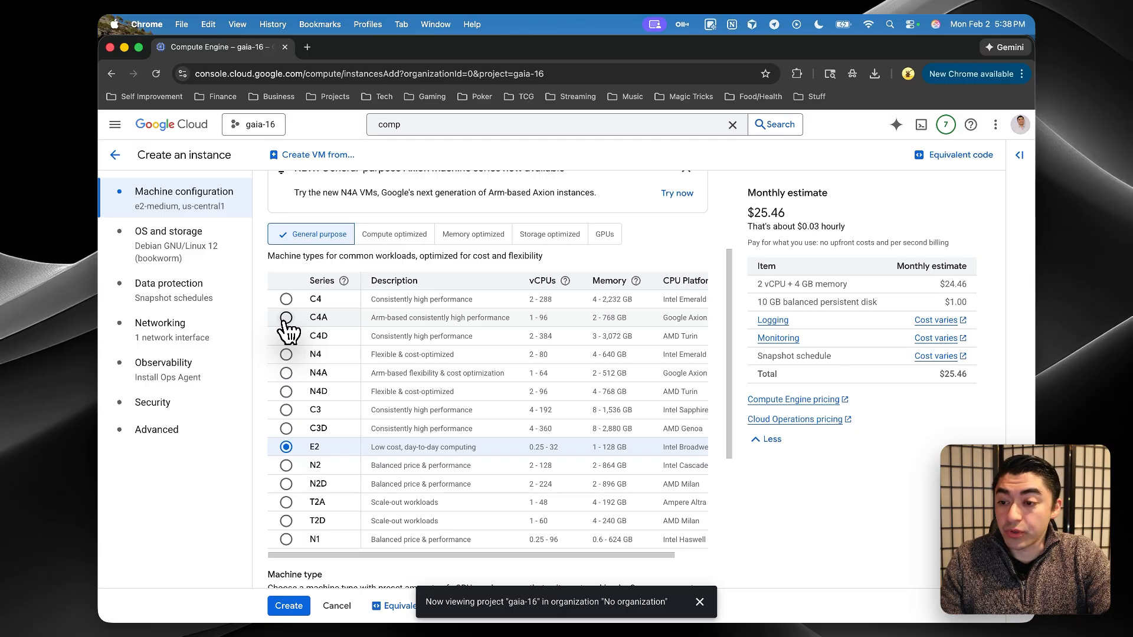
{"action": "scroll", "coordinate": [287, 328], "scroll_direction": "down", "scroll_amount": 4}
{"action": "scroll", "coordinate": [286, 331], "scroll_direction": "up", "scroll_amount": 5}
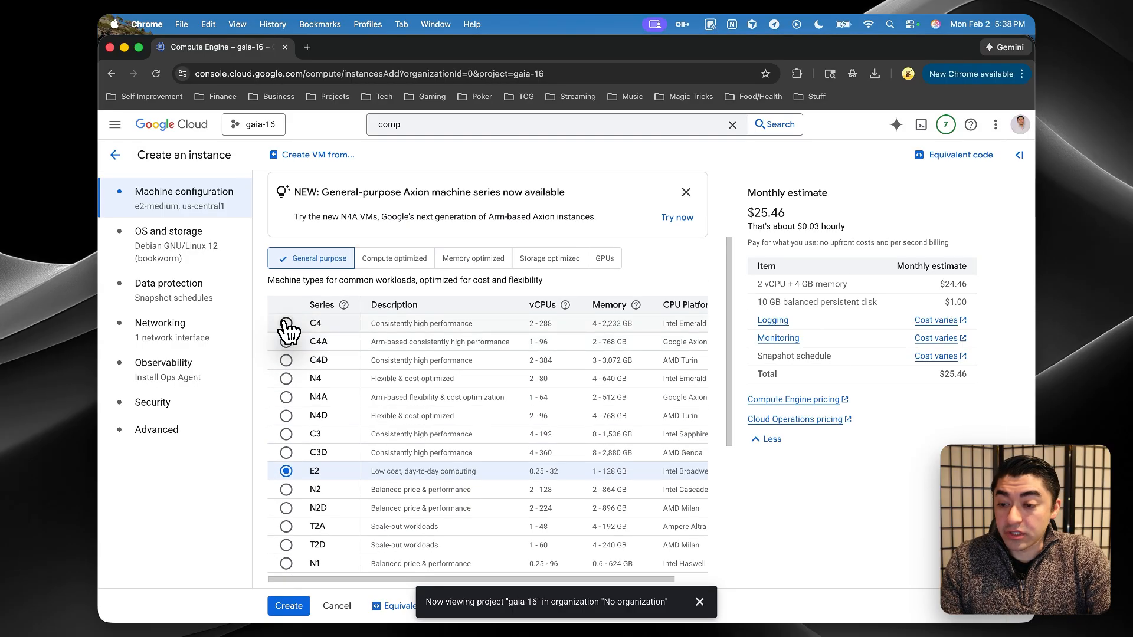
{"action": "scroll", "coordinate": [496, 315], "scroll_direction": "right", "scroll_amount": 3}
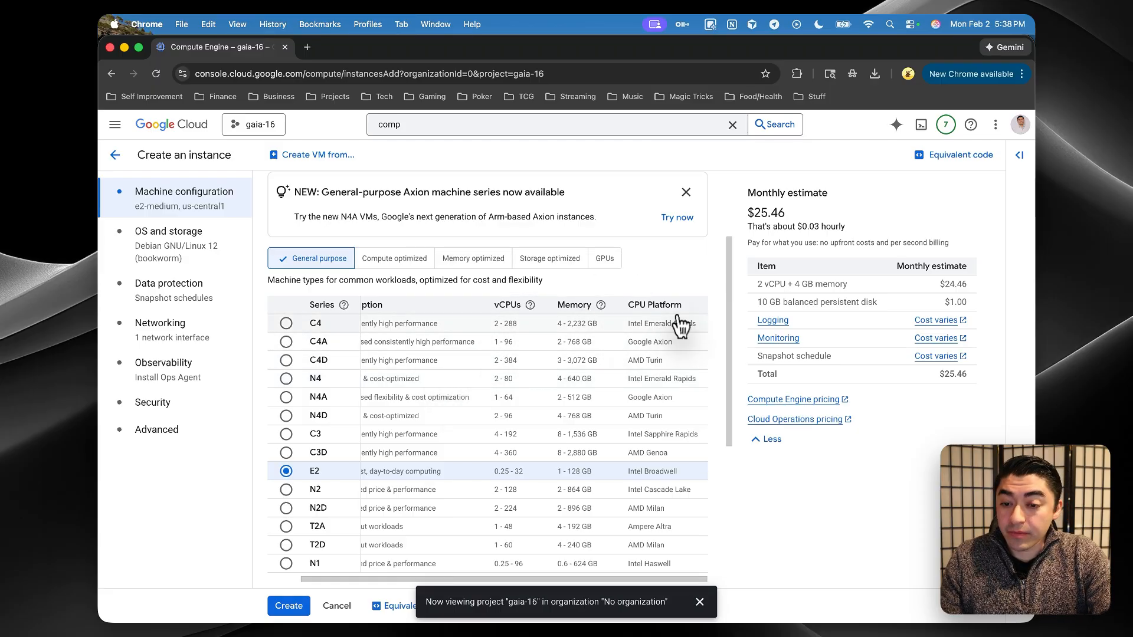
{"action": "scroll", "coordinate": [528, 422], "scroll_direction": "down", "scroll_amount": 3}
{"action": "scroll", "coordinate": [519, 429], "scroll_direction": "left", "scroll_amount": 3}
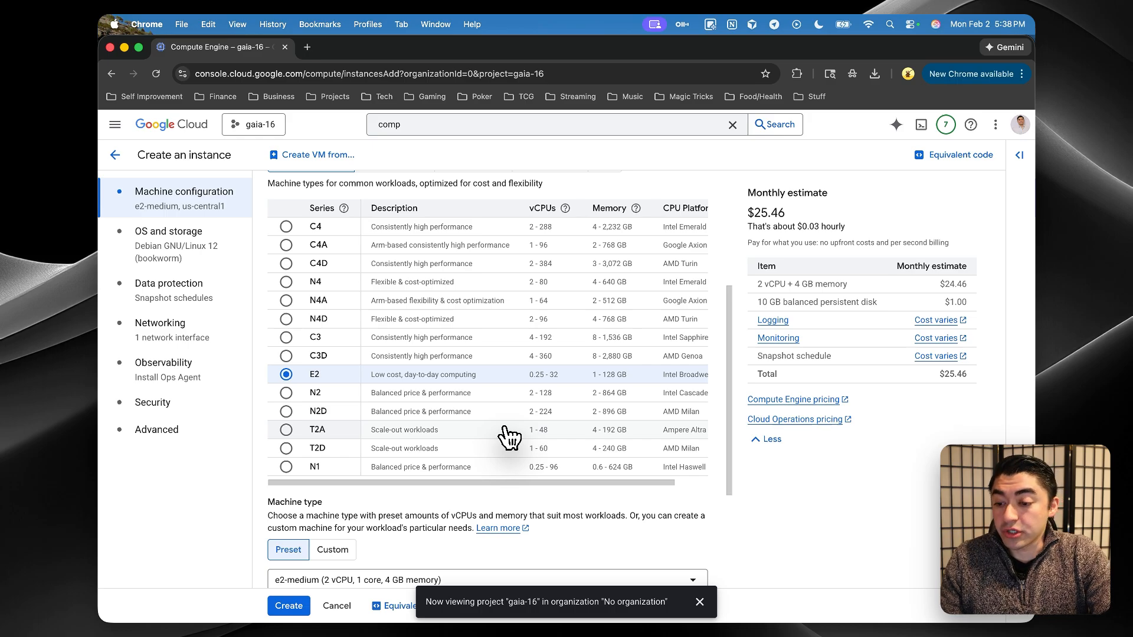
{"action": "scroll", "coordinate": [508, 437], "scroll_direction": "down", "scroll_amount": 5}
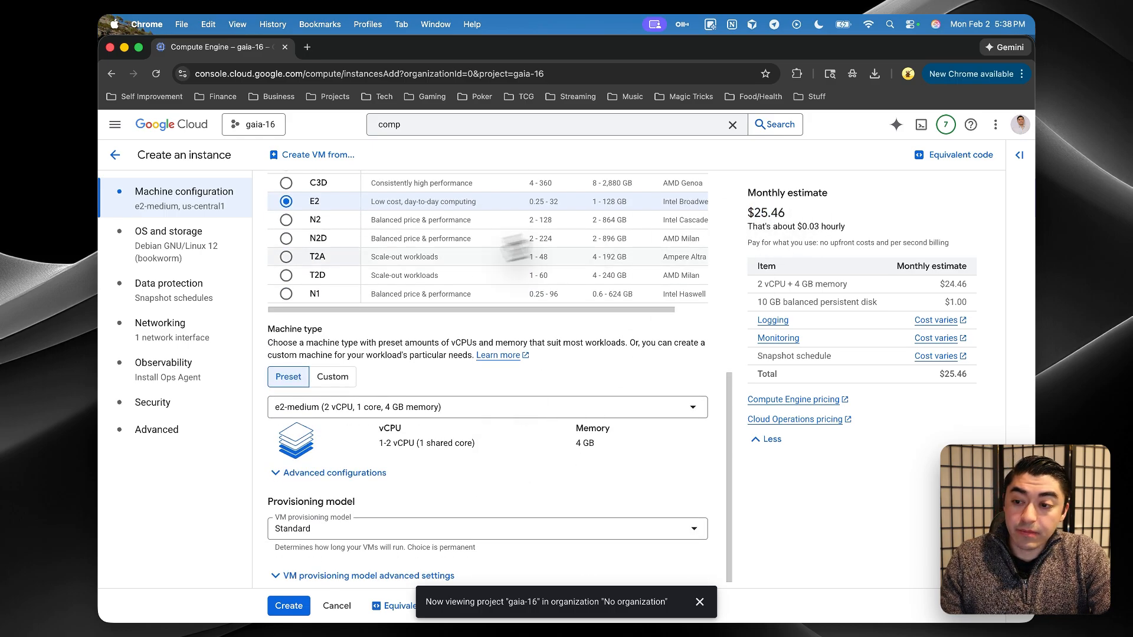
{"action": "scroll", "coordinate": [328, 203], "scroll_direction": "up", "scroll_amount": 1}
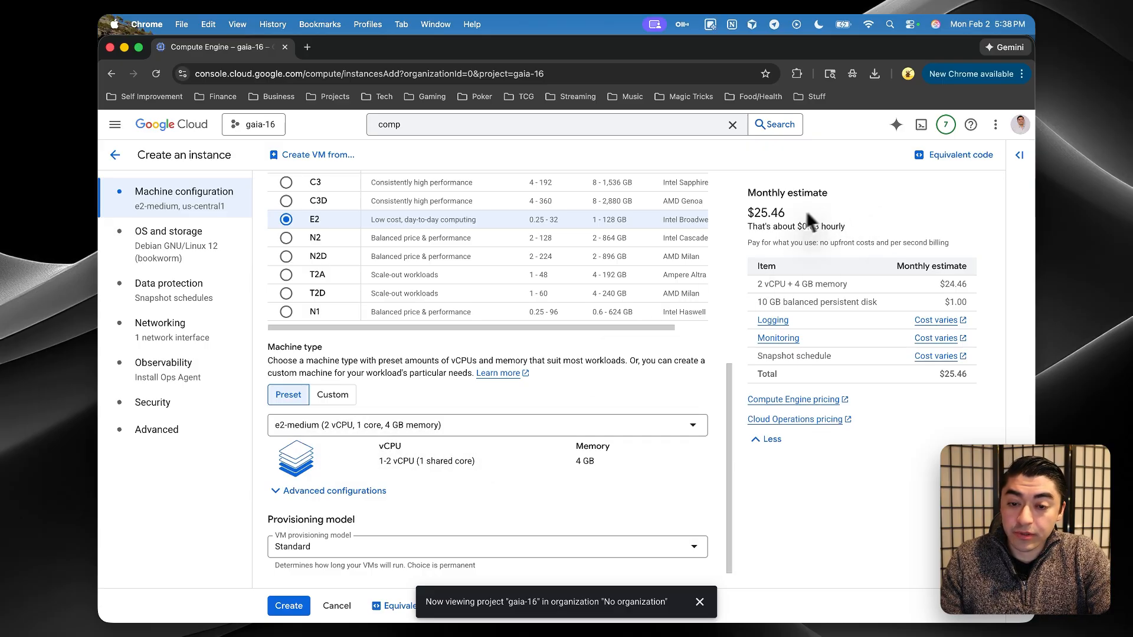
{"action": "left_click", "coordinate": [734, 214]}
{"action": "scroll", "coordinate": [640, 292], "scroll_direction": "down", "scroll_amount": 1}
{"action": "scroll", "coordinate": [590, 318], "scroll_direction": "up", "scroll_amount": 1}
- Try a custom machine type with 24 vCPUs and 96 GB memory to compare its monthly estimate, and return to the preset machine type
{"action": "left_click", "coordinate": [336, 434]}
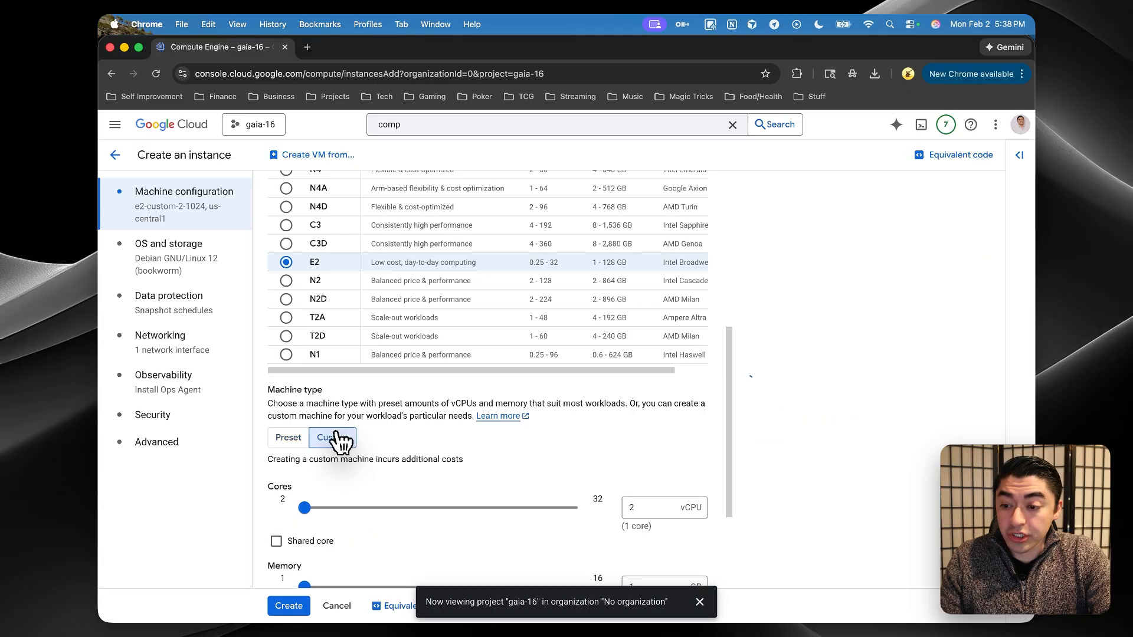
{"action": "scroll", "coordinate": [335, 429], "scroll_direction": "down", "scroll_amount": 2}
{"action": "left_click_drag", "start_coordinate": [304, 367], "coordinate": [511, 369]}
{"action": "scroll", "coordinate": [512, 380], "scroll_direction": "up", "scroll_amount": 5}
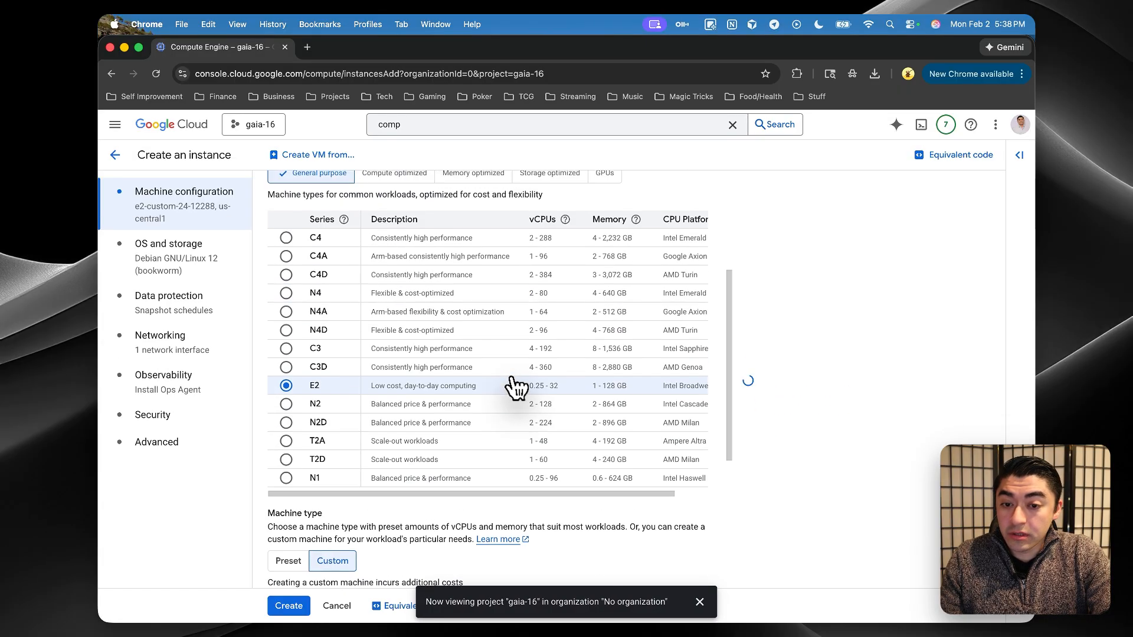
{"action": "scroll", "coordinate": [551, 260], "scroll_direction": "down", "scroll_amount": 4}
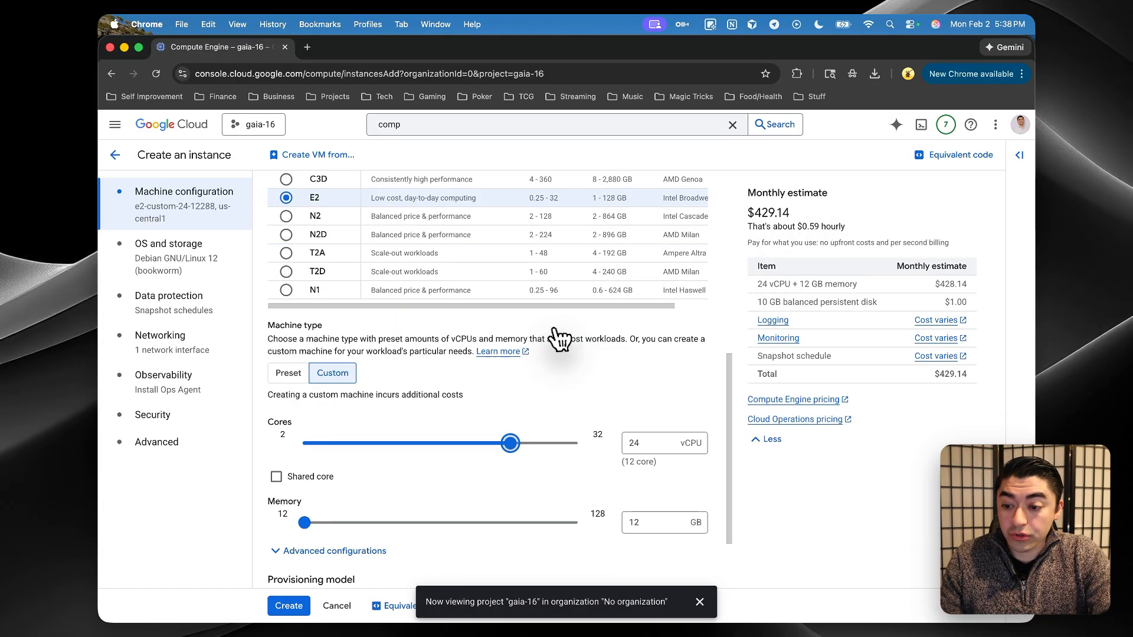
{"action": "left_click_drag", "start_coordinate": [303, 503], "coordinate": [503, 502]}
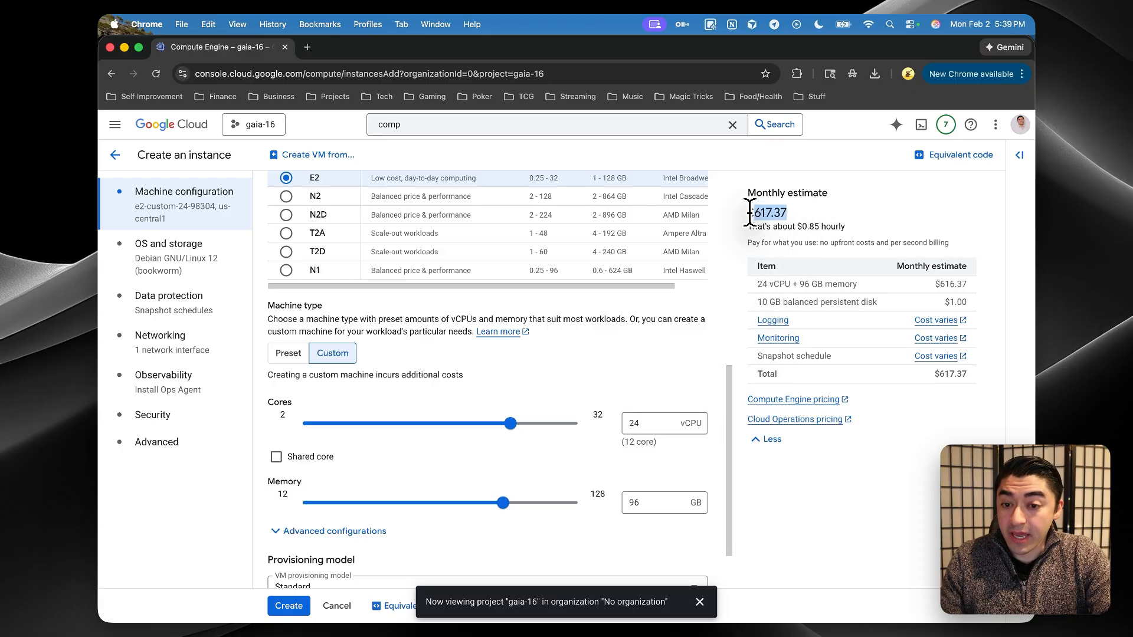
{"action": "left_click_drag", "start_coordinate": [749, 212], "coordinate": [746, 213]}
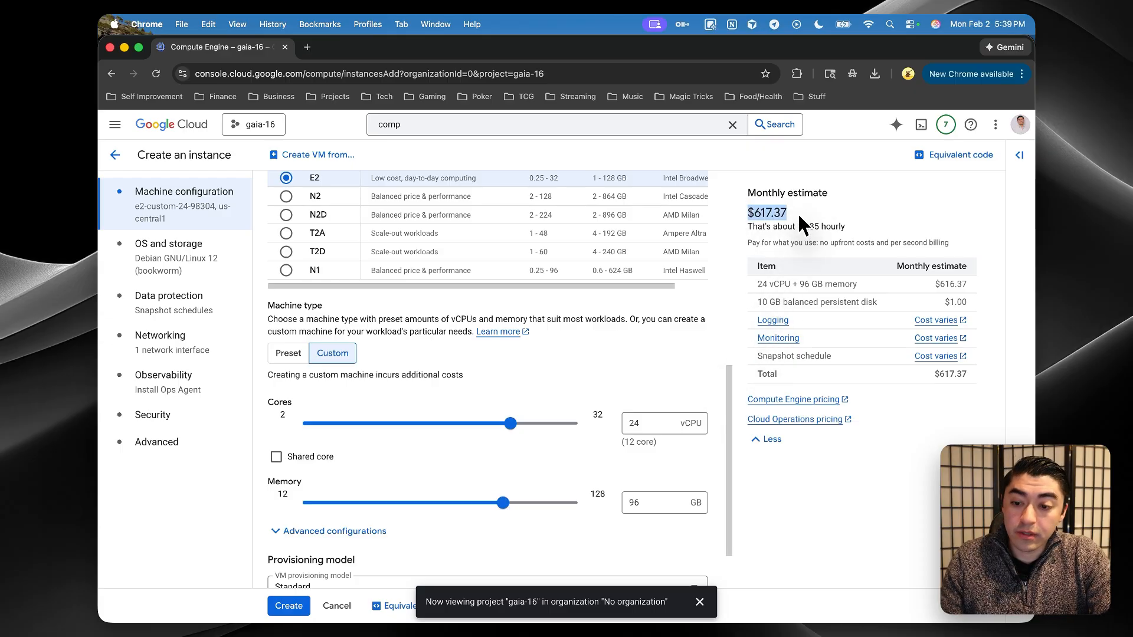
{"action": "left_click_drag", "start_coordinate": [501, 504], "coordinate": [302, 505]}
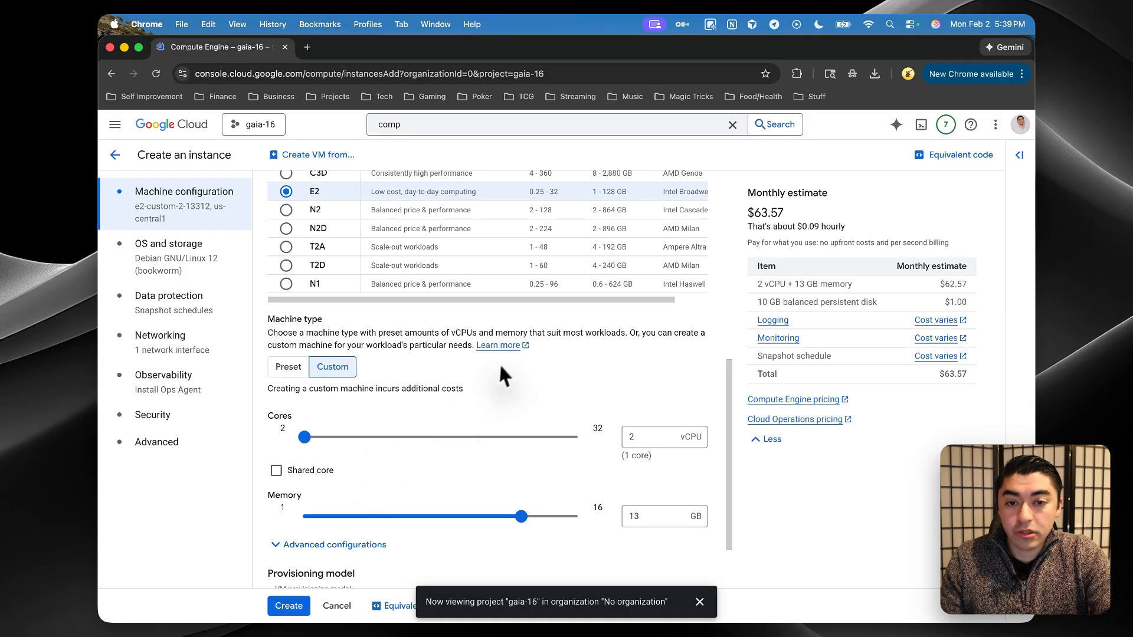
{"action": "left_click", "coordinate": [290, 366]}
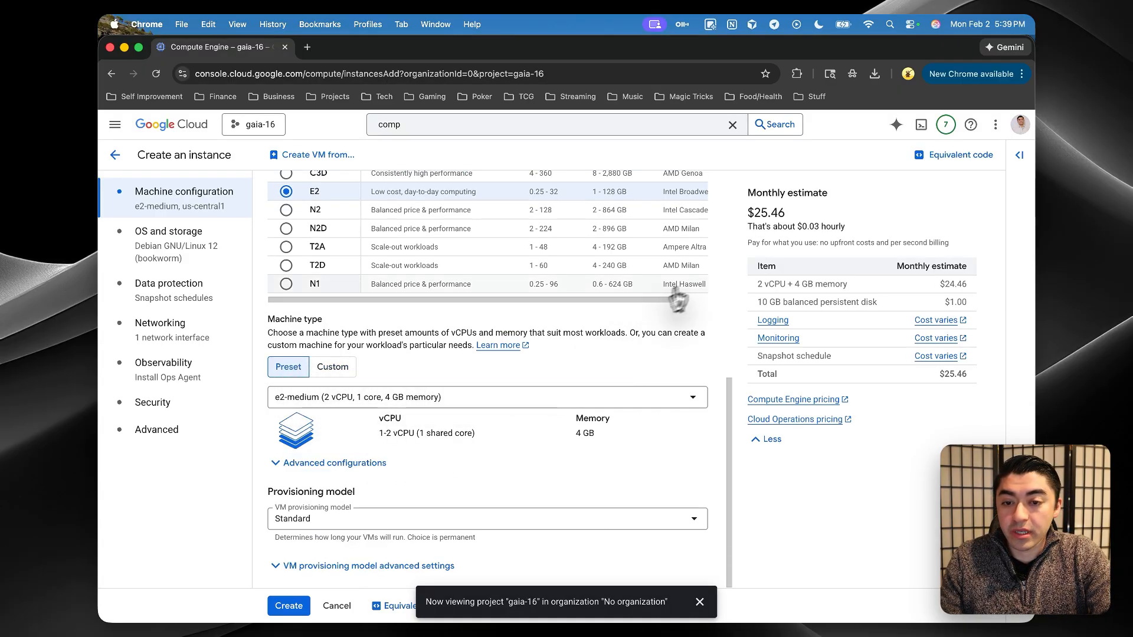
- Check the monthly estimate and create the VM instance with the preset e2-medium machine type (2 vCPU, 1 core, 4 GB memory)
{"action": "left_click_drag", "start_coordinate": [787, 214], "coordinate": [744, 214]}
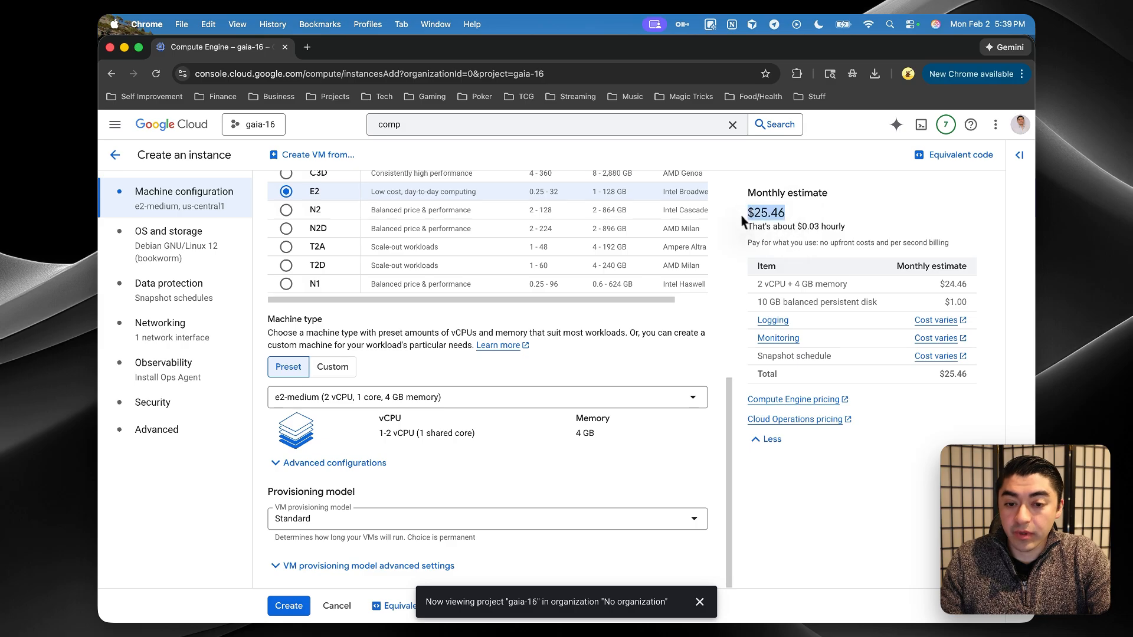
{"action": "left_click", "coordinate": [561, 370]}
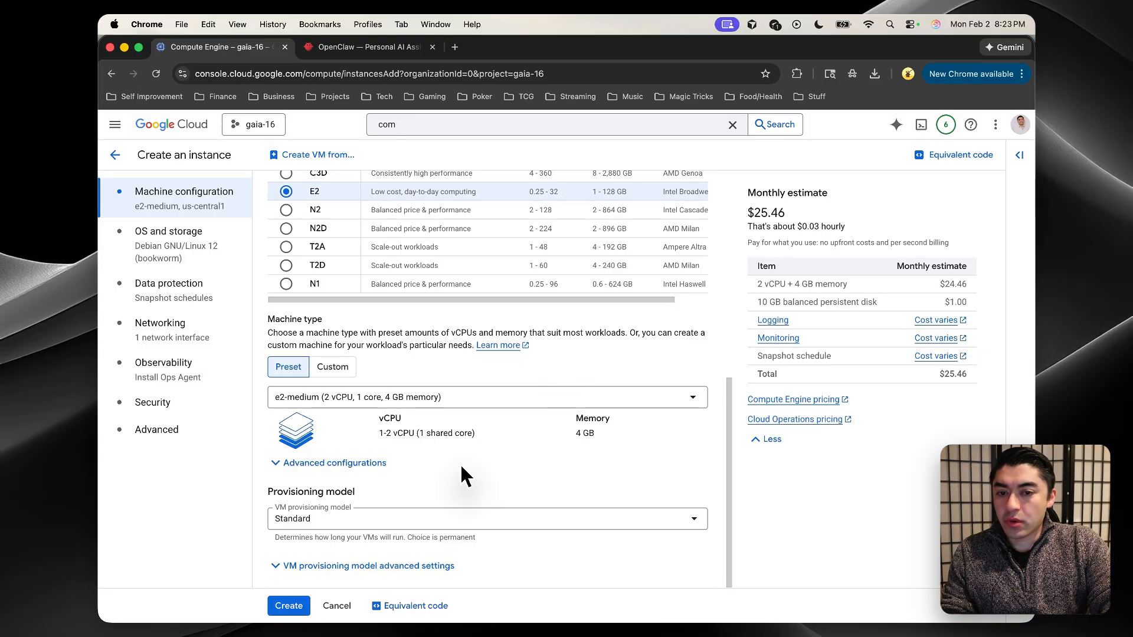
{"action": "left_click", "coordinate": [289, 605]}
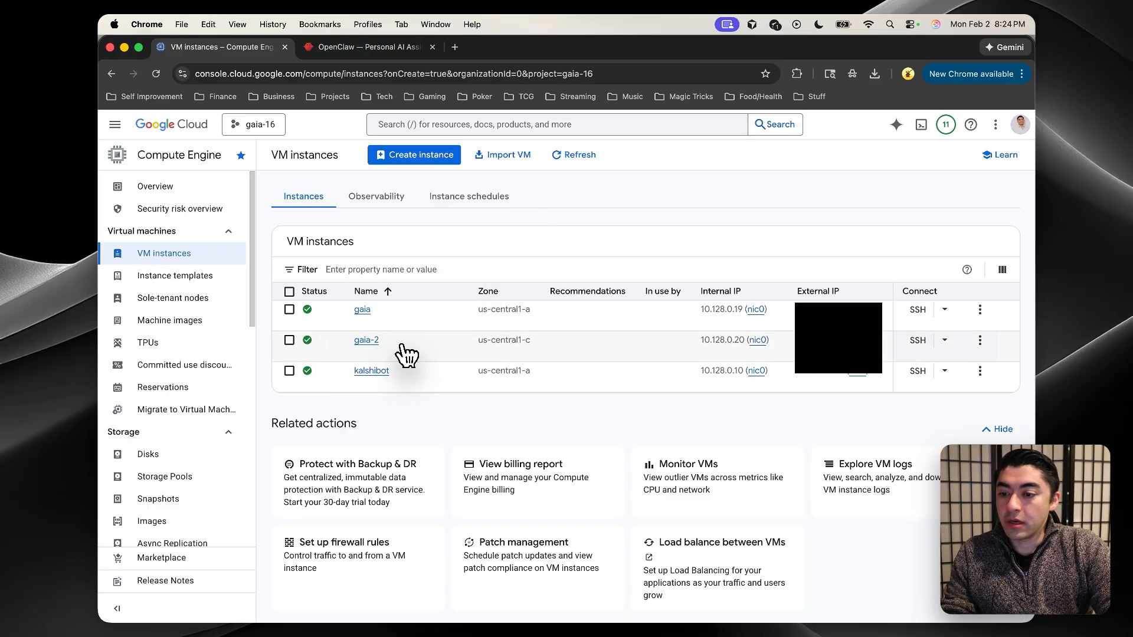
- Open an authorized SSH-in-browser session on the gaia-2 instance and run ls
{"action": "left_click", "coordinate": [919, 341]}
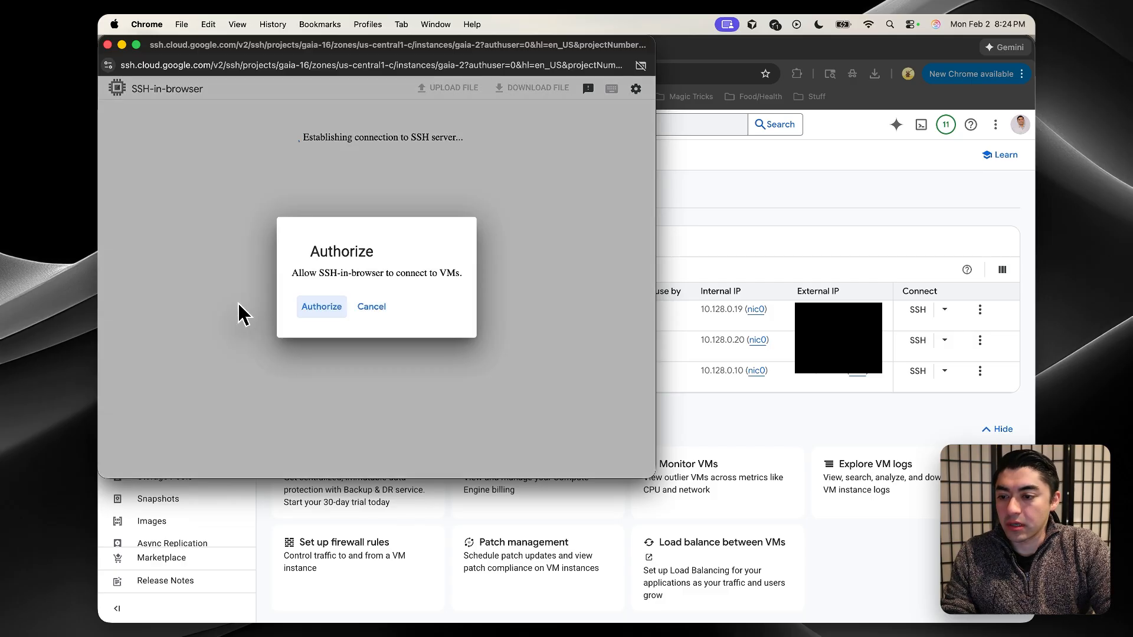
{"action": "left_click", "coordinate": [319, 308]}
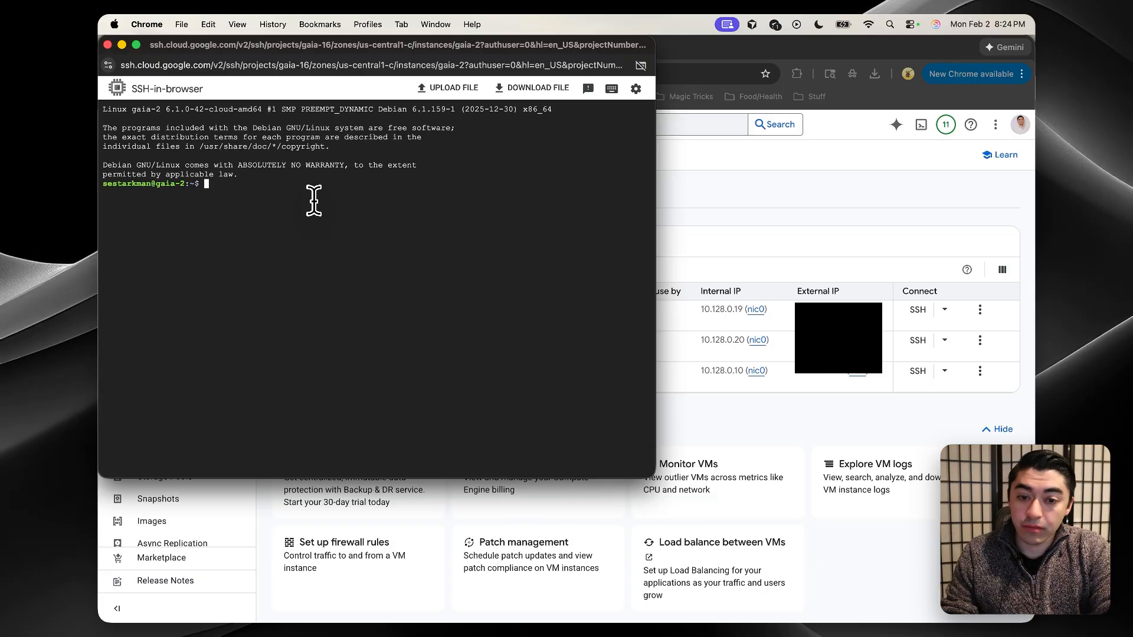
{"action": "type", "text": "s"}
{"action": "key", "text": "Return"}
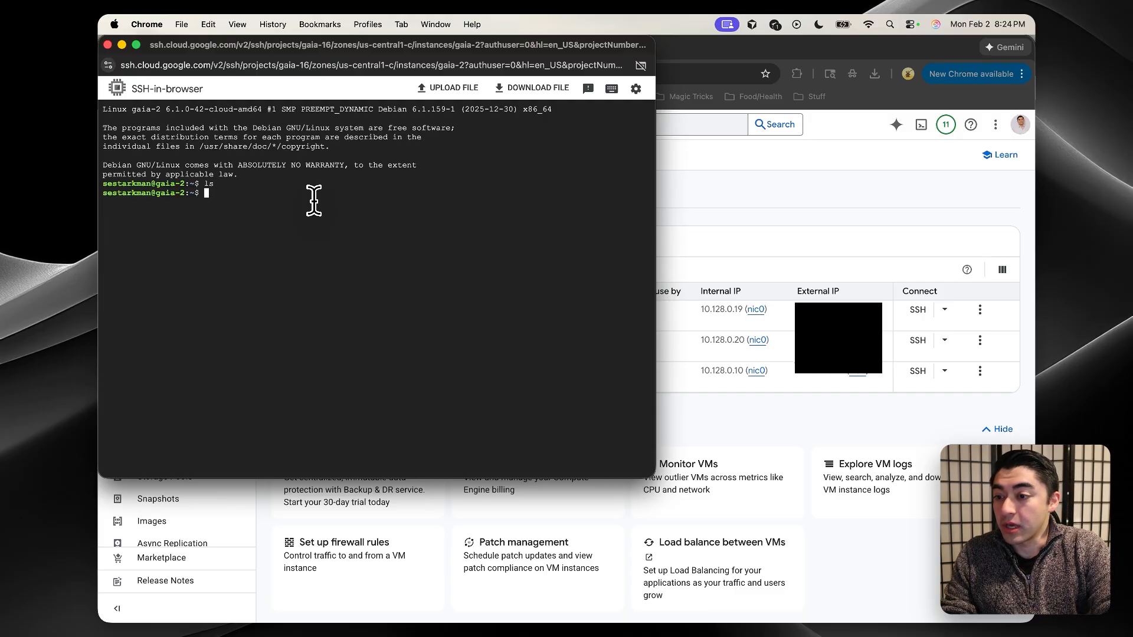
- Print the working directory of the SSH session with pwd
{"action": "type", "text": "pwd"}
{"action": "key", "text": "Return"}
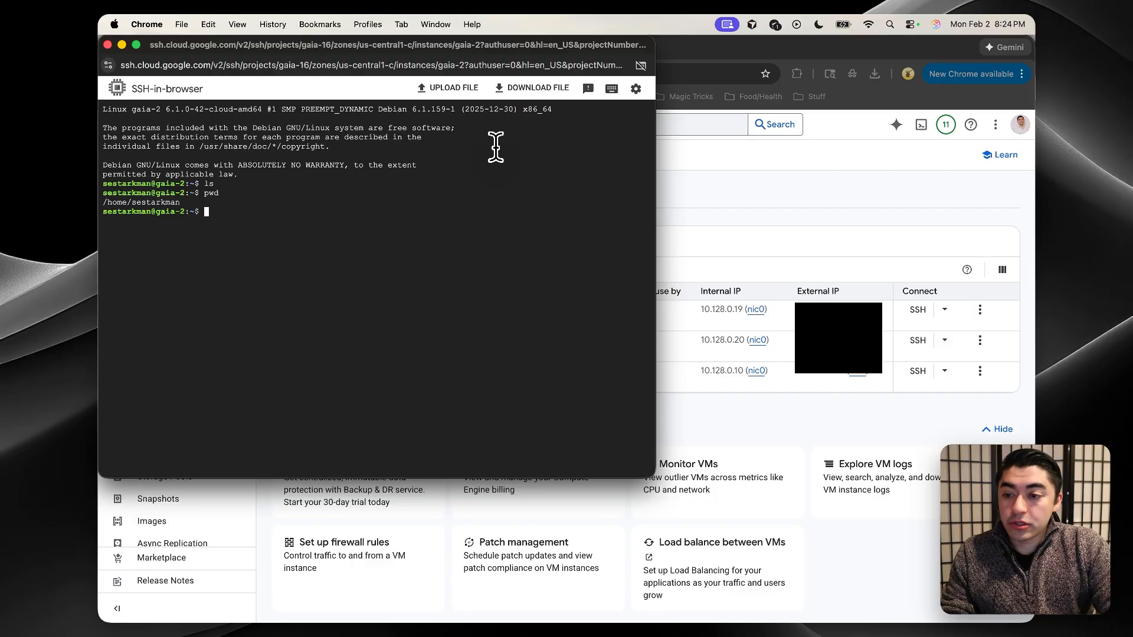
- Copy the one-liner install command from the Quick Start section of openclaw.ai and run it in the gaia-2 SSH session
{"action": "left_click", "coordinate": [690, 168]}
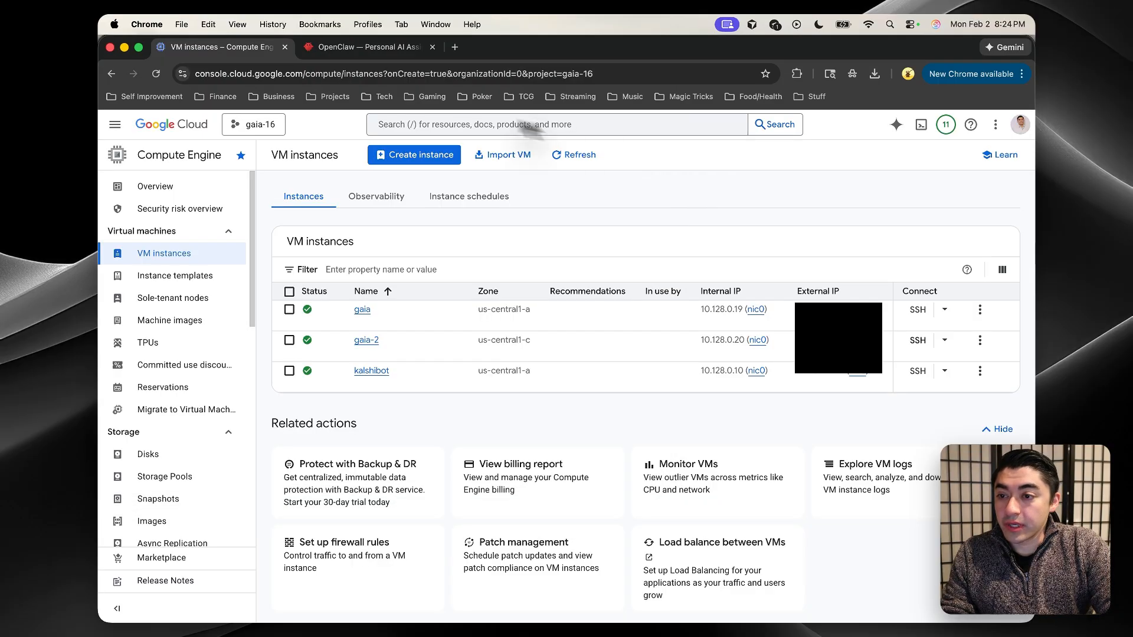
{"action": "left_click", "coordinate": [360, 56]}
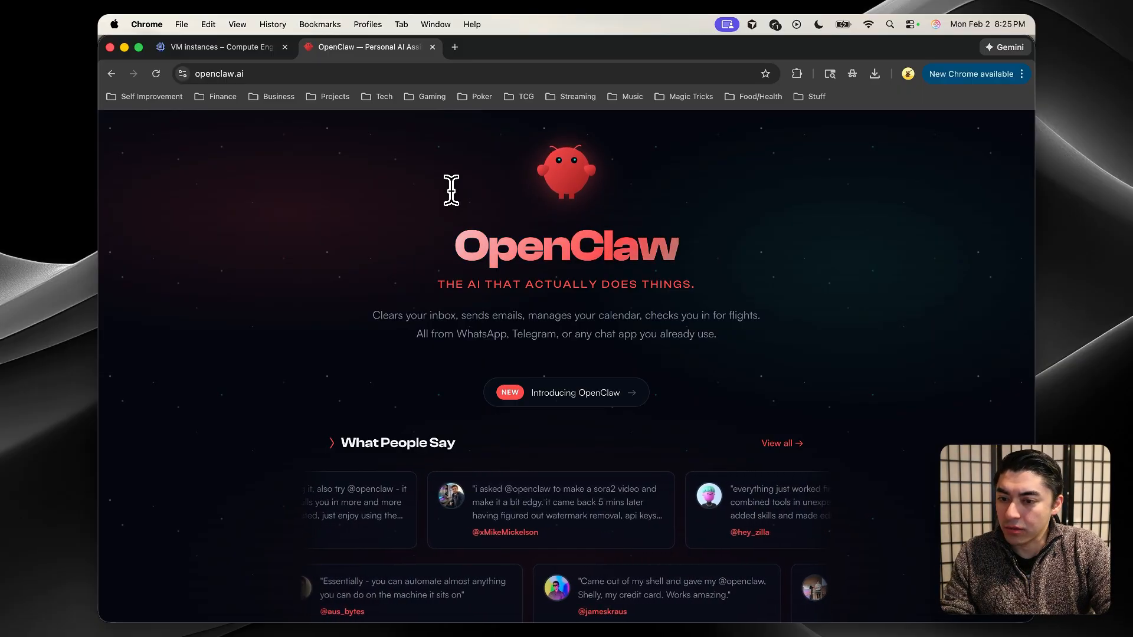
{"action": "scroll", "coordinate": [452, 190], "scroll_direction": "down", "scroll_amount": 10}
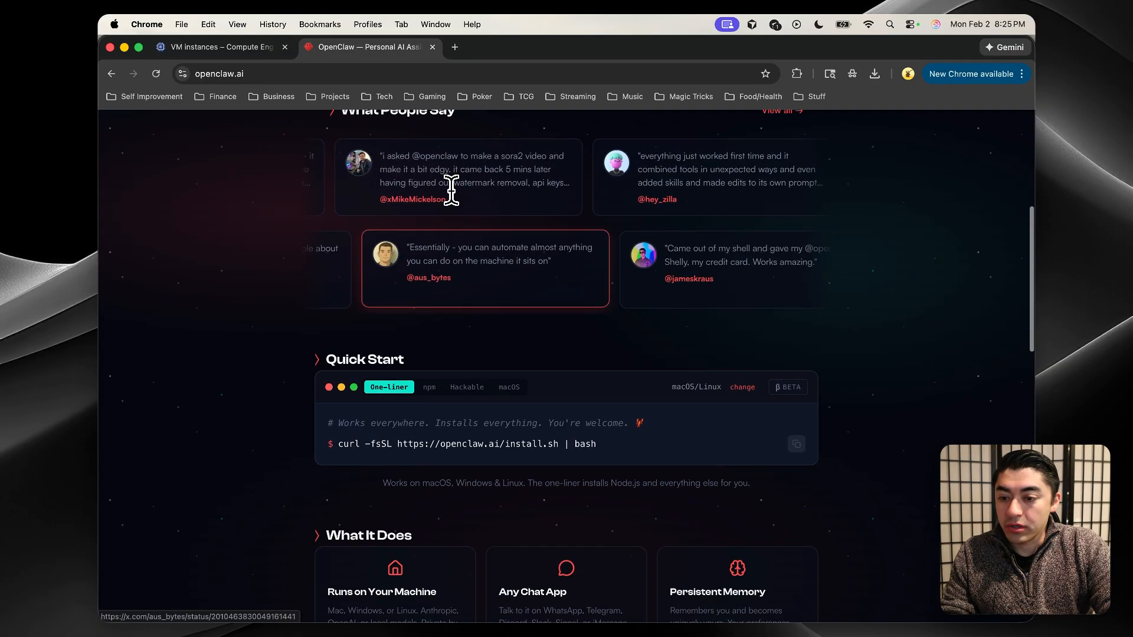
{"action": "left_click_drag", "start_coordinate": [608, 306], "coordinate": [332, 313]}
{"action": "key", "text": "super+c"}
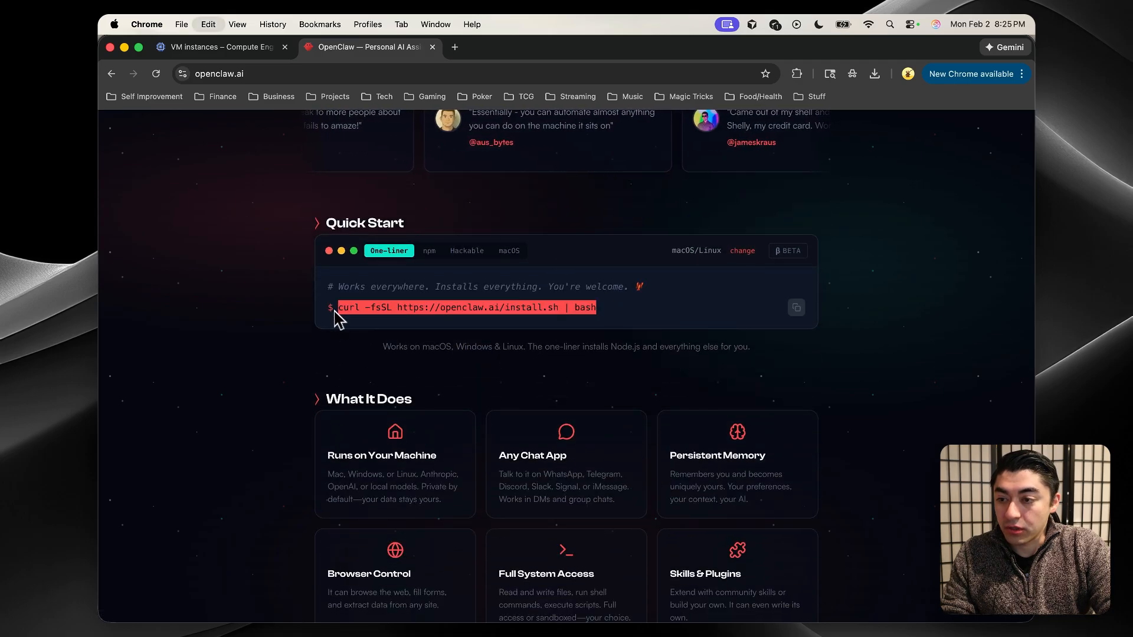
{"action": "key", "text": "super+grave"}
{"action": "key", "text": "super+v"}
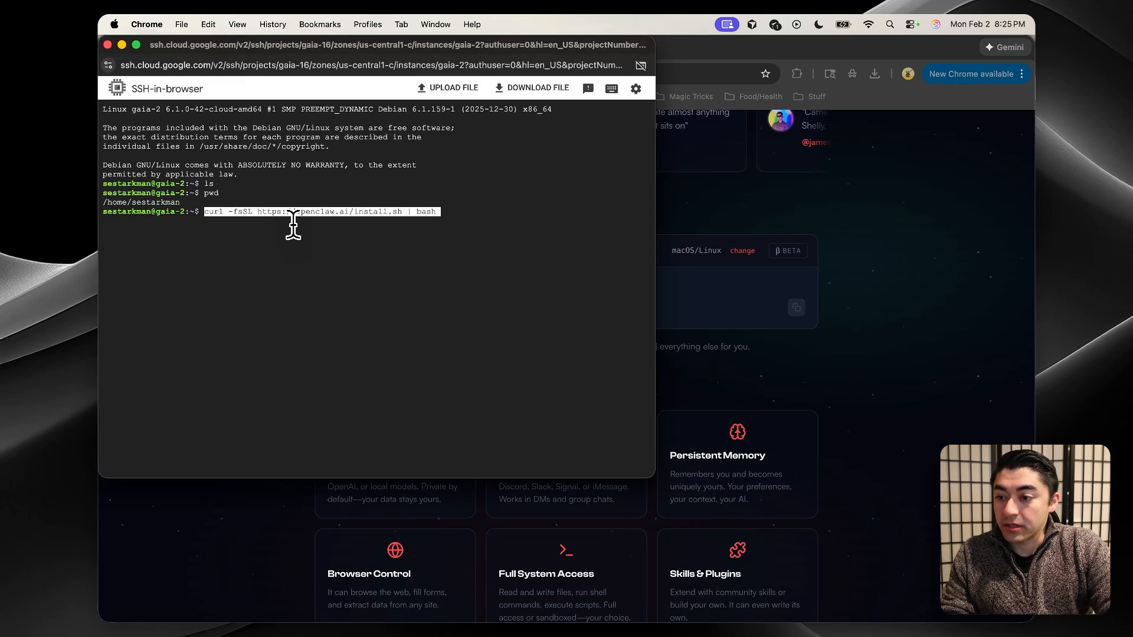
{"action": "key", "text": "Return"}
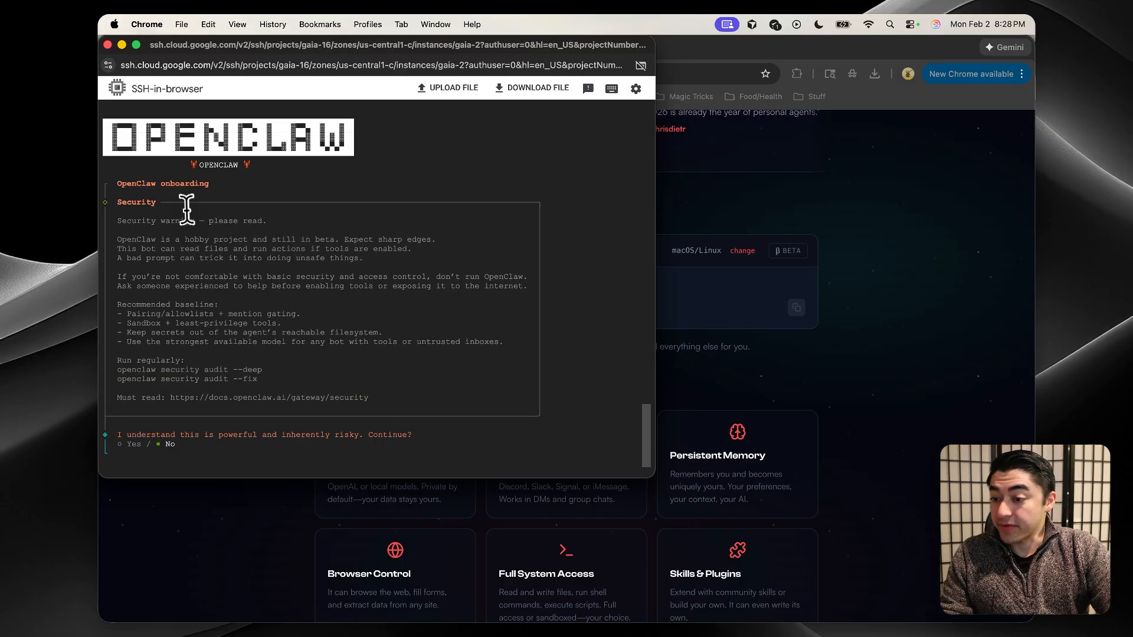
- Accept the OpenClaw security risk notice with Yes and choose the QuickStart onboarding mode
{"action": "key", "text": "Left"}
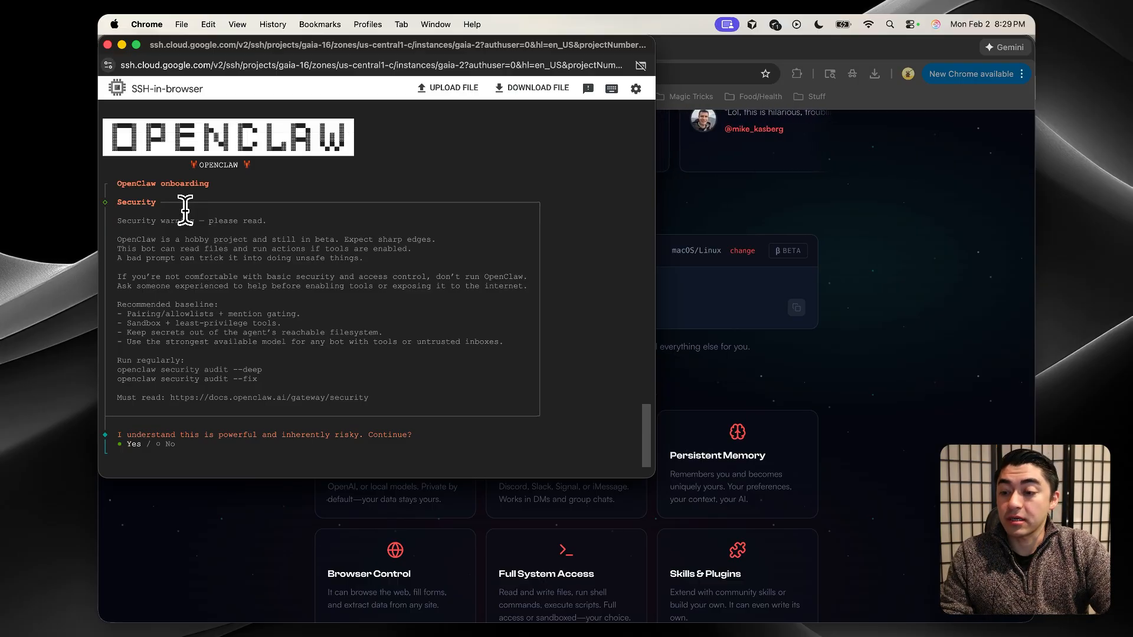
{"action": "key", "text": "Return"}
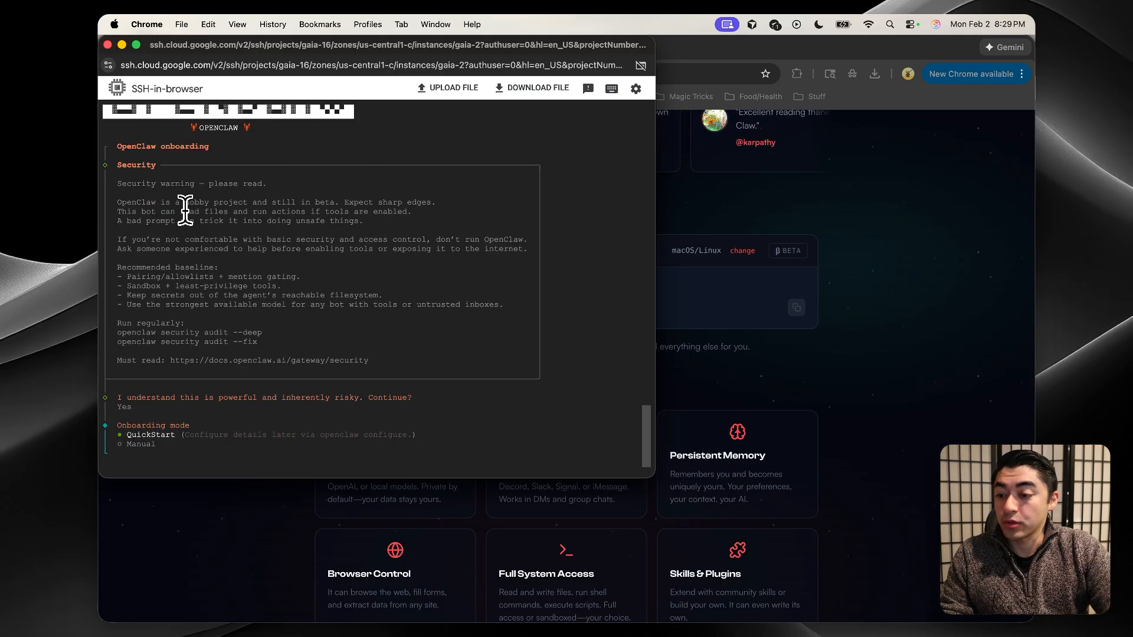
{"action": "key", "text": "Return"}
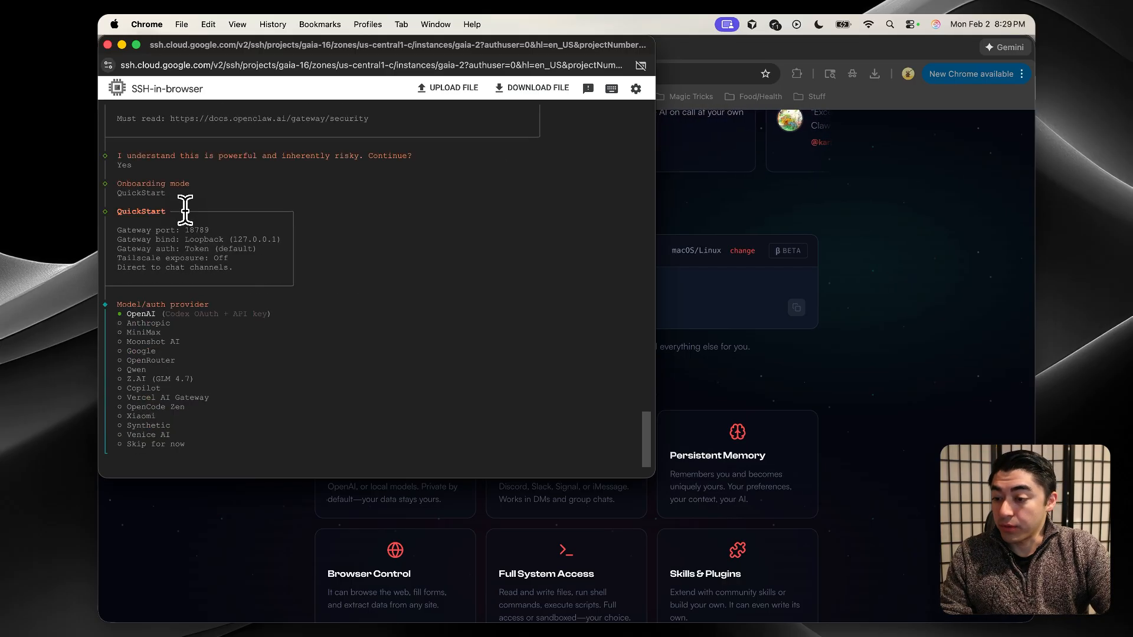
- Look over the model/auth providers, including OpenAI, Anthropic and MiniMax, and choose Skip for now
{"action": "key", "text": "Down"}
{"action": "key", "text": "Down"}
{"action": "key", "text": "Down"}
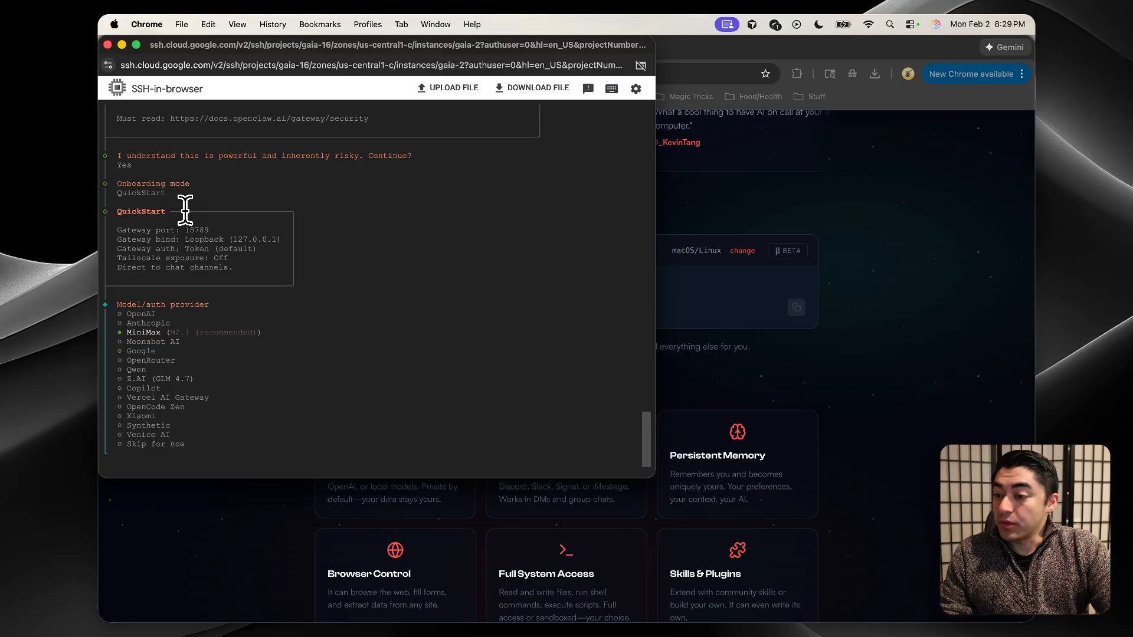
{"action": "key", "text": "Up"}
{"action": "key", "text": "Up"}
{"action": "key", "text": "Up"}
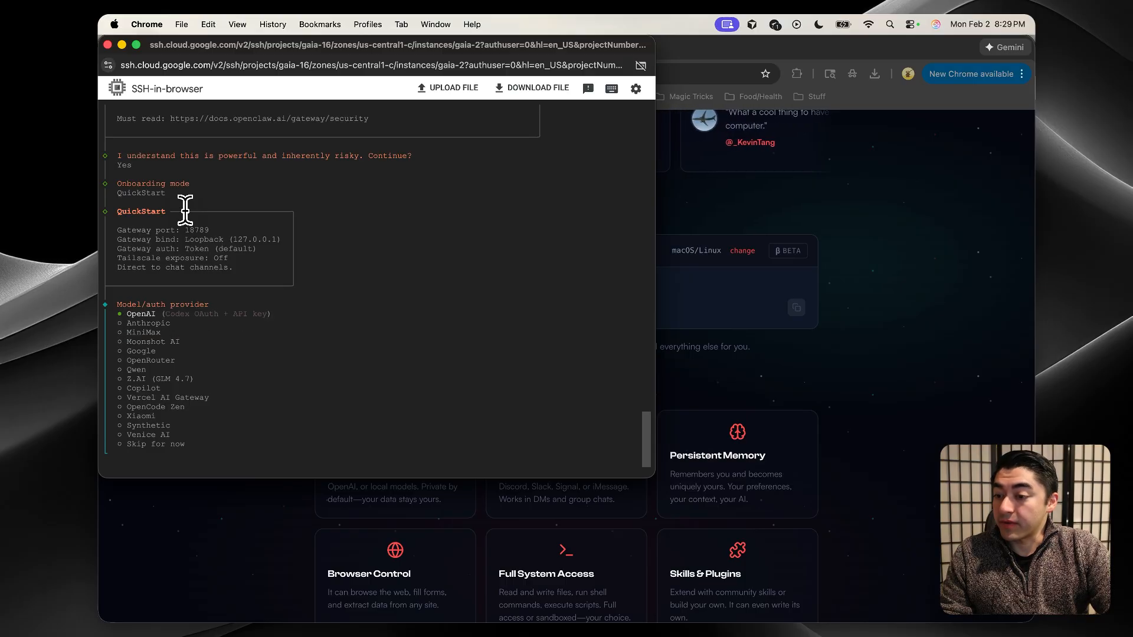
{"action": "key", "text": "Down"}
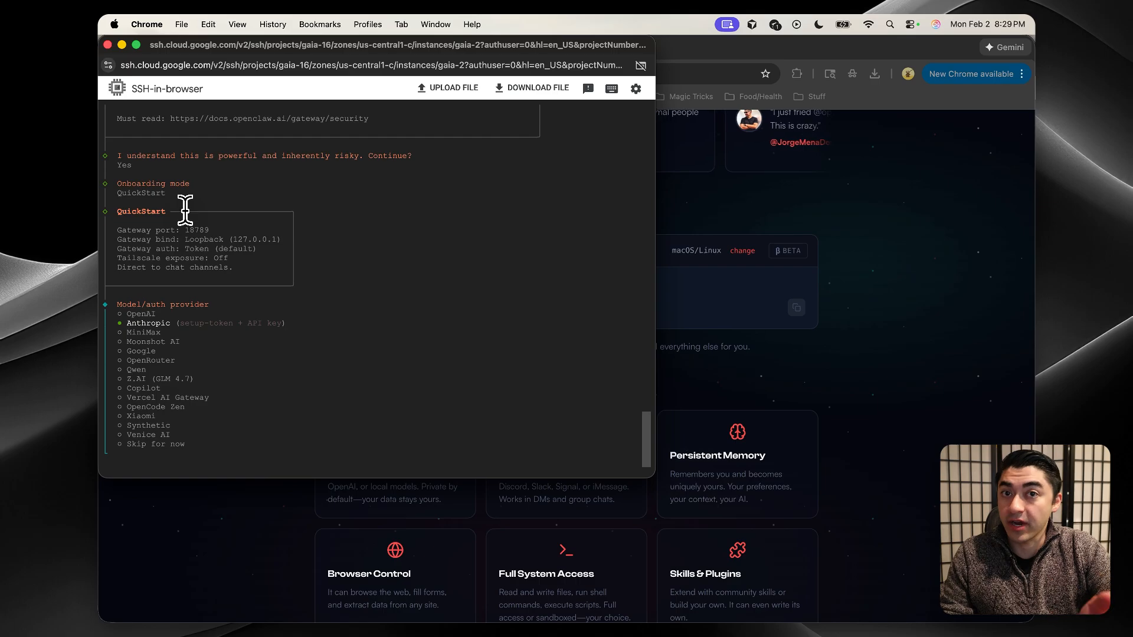
{"action": "key", "text": "Up"}
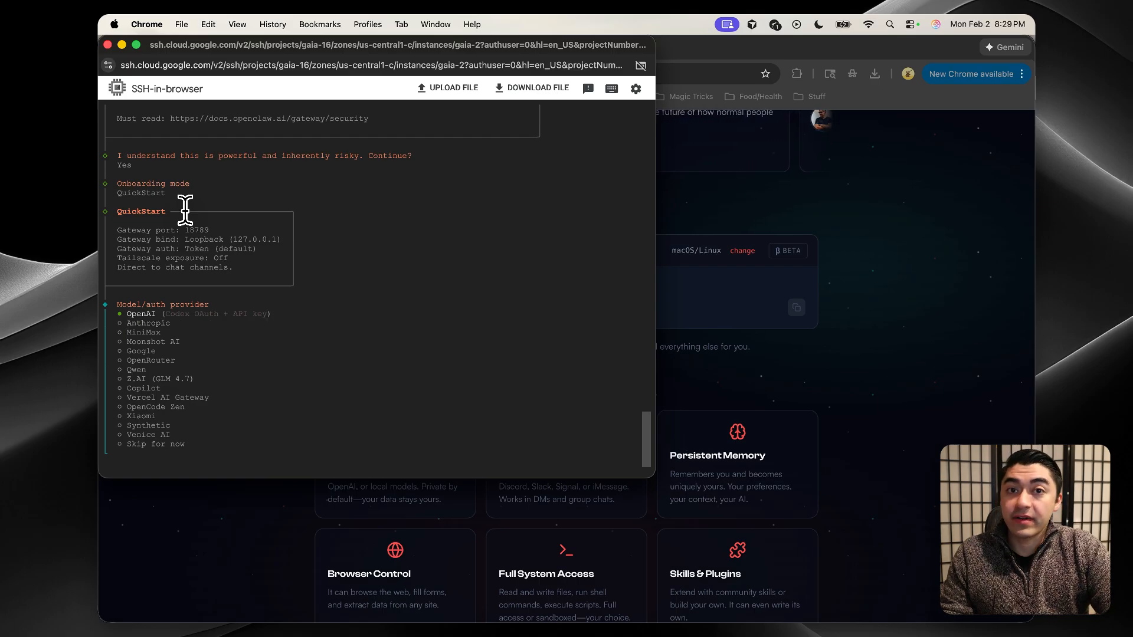
{"action": "key", "text": "Up"}
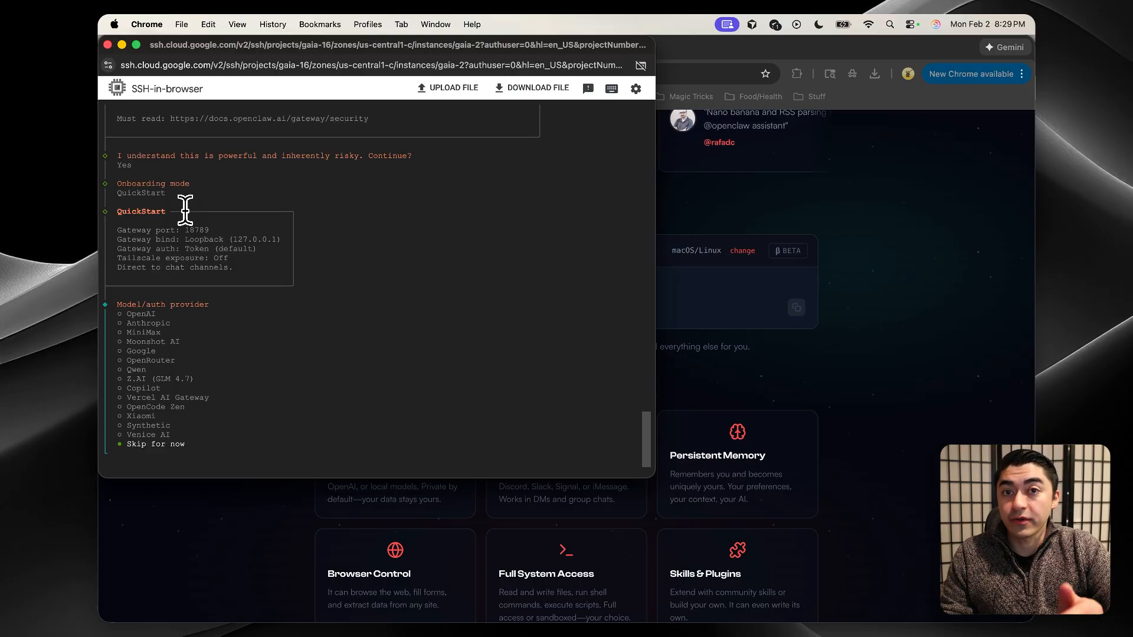
{"action": "key", "text": "Return"}
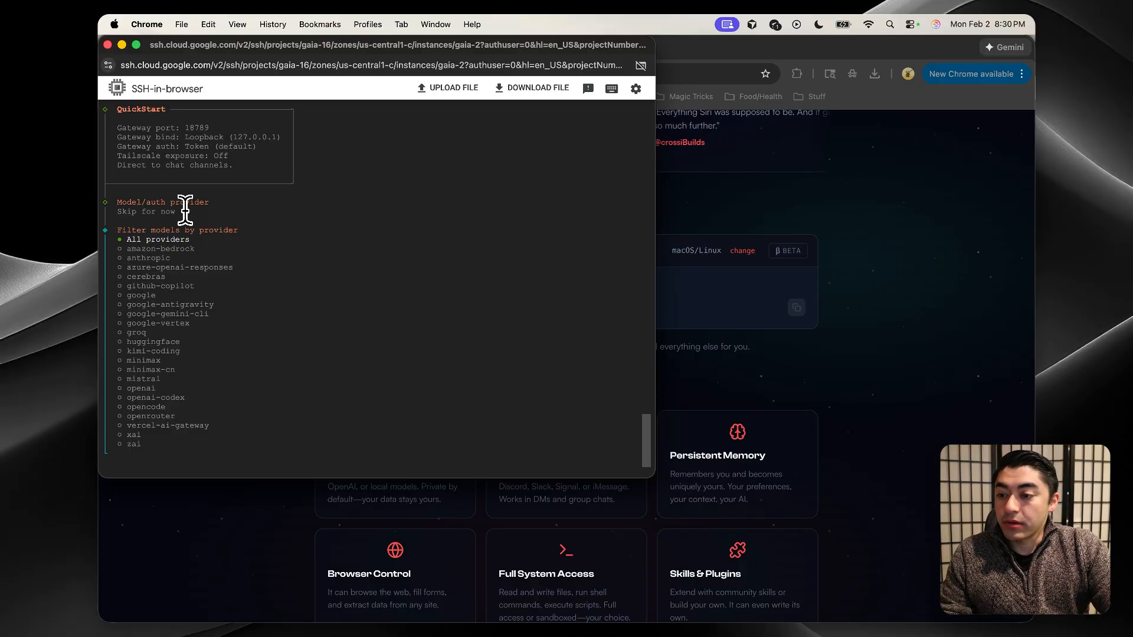
- Filter the models by the anthropic provider
{"action": "key", "text": "Down"}
{"action": "key", "text": "Down"}
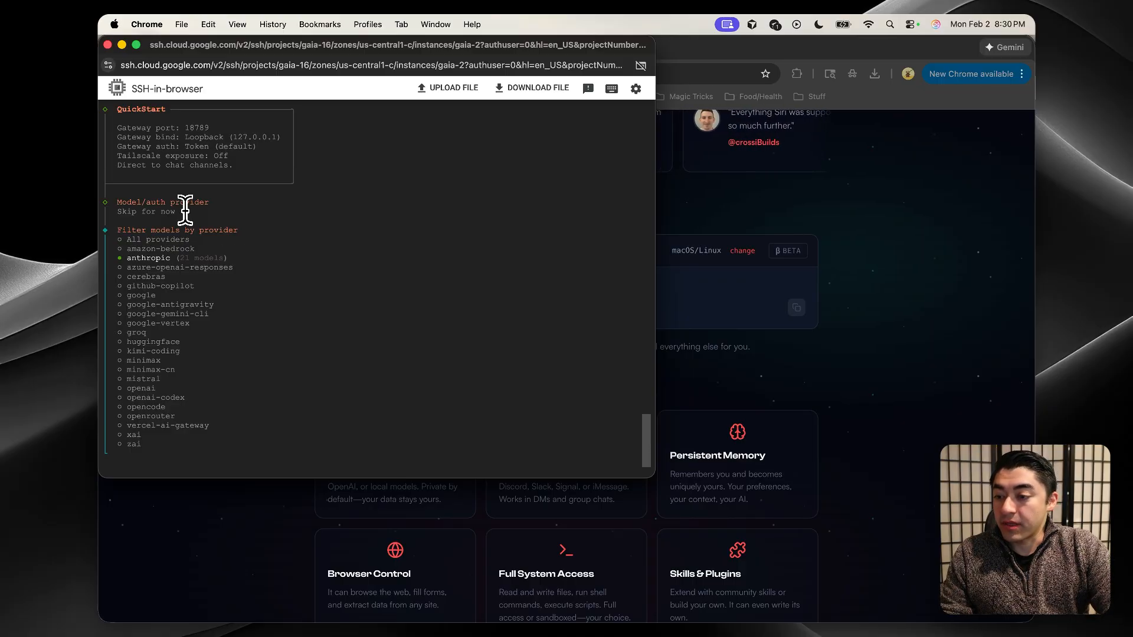
{"action": "key", "text": "Return"}
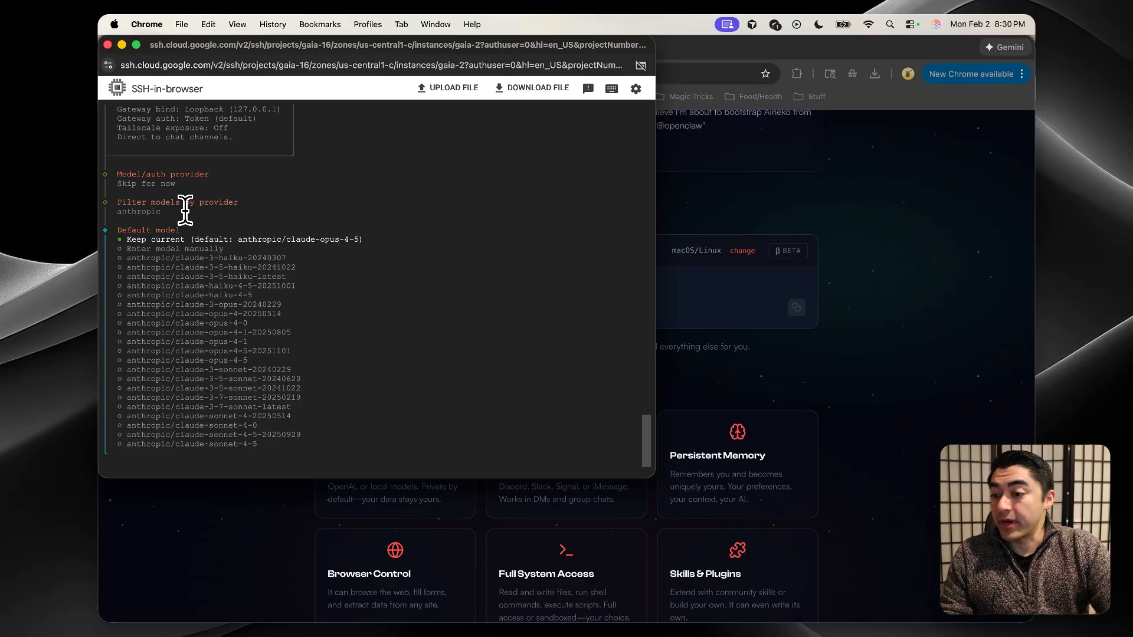
- Look through the Anthropic models offered as default model and confirm the choice
{"action": "key", "text": "Down"}
{"action": "key", "text": "Down"}
{"action": "key", "text": "Down"}
{"action": "key", "text": "Down"}
{"action": "key", "text": "Up"}
{"action": "key", "text": "Up"}
{"action": "key", "text": "Up"}
{"action": "key", "text": "Up"}
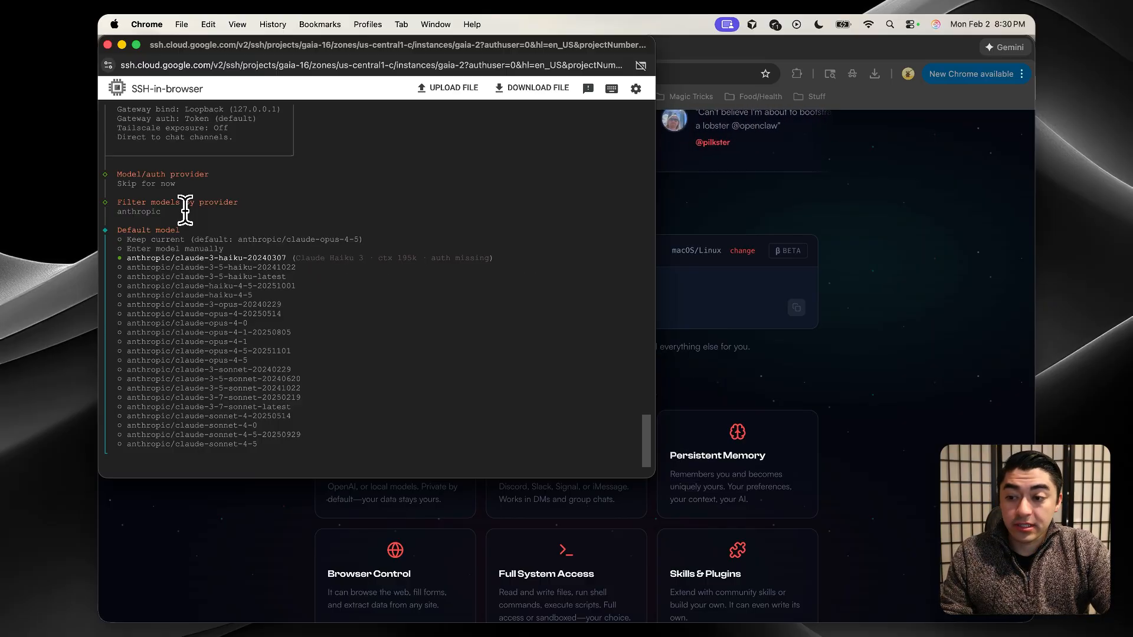
{"action": "key", "text": "Return"}
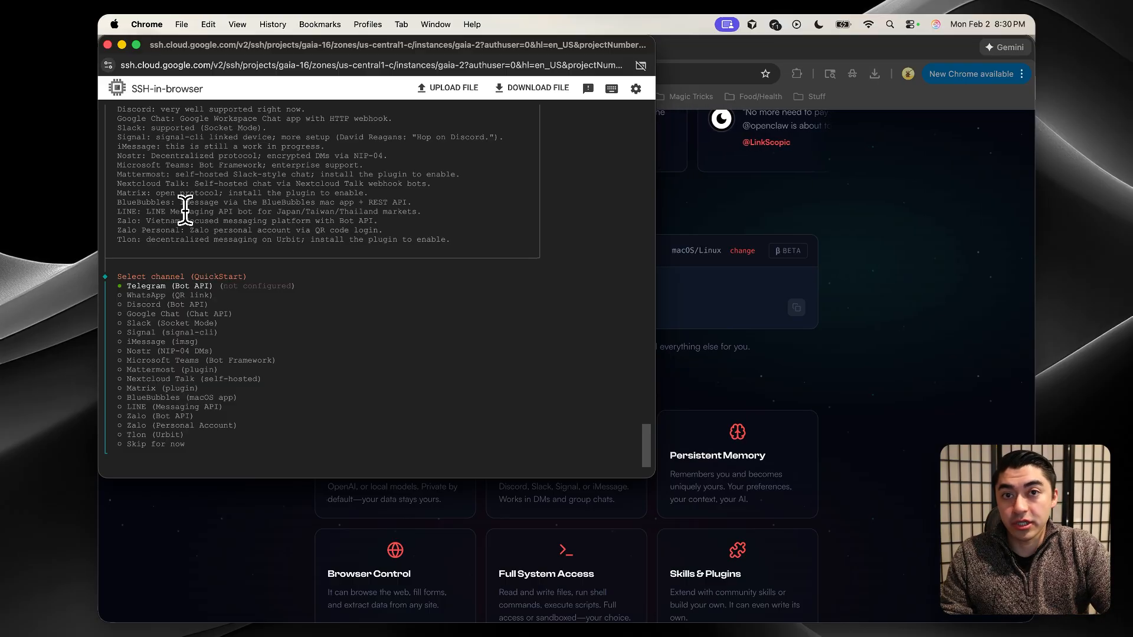
- Choose Telegram (Bot API) as the channel and request a new bot from BotFather in Telegram with /newbot
{"action": "key", "text": "Return"}
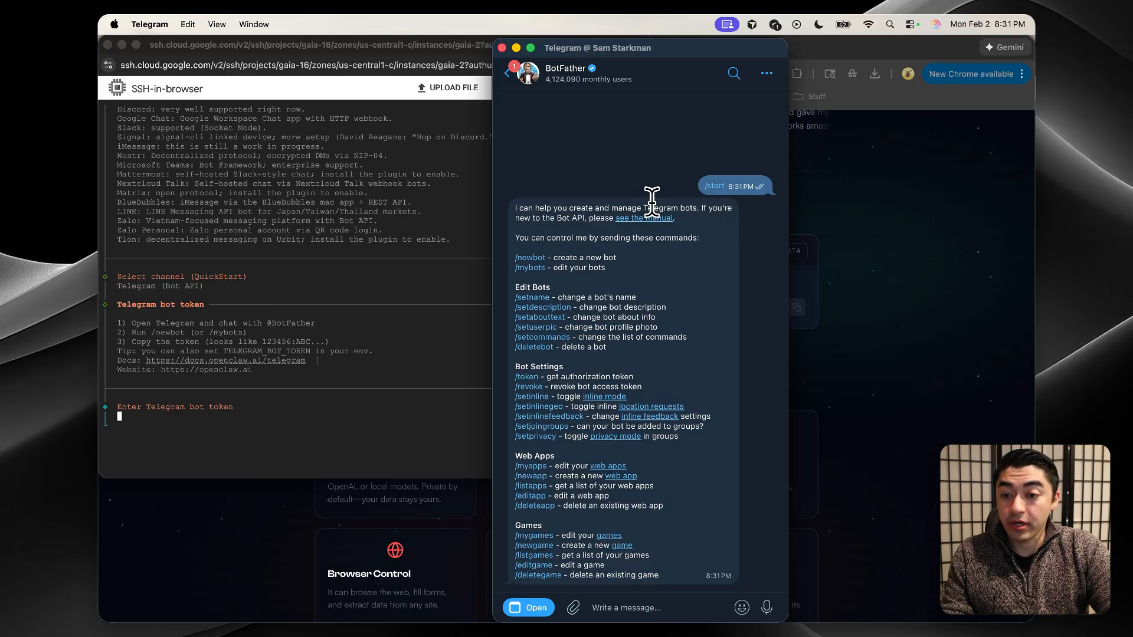
{"action": "left_click", "coordinate": [537, 258]}
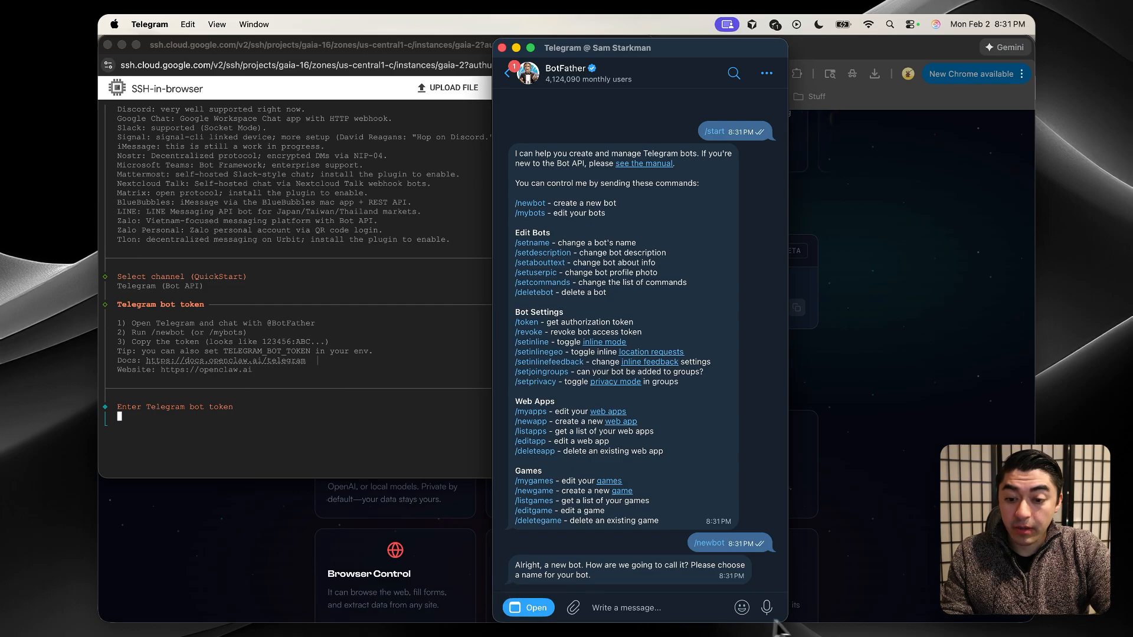
{"action": "left_click", "coordinate": [628, 610]}
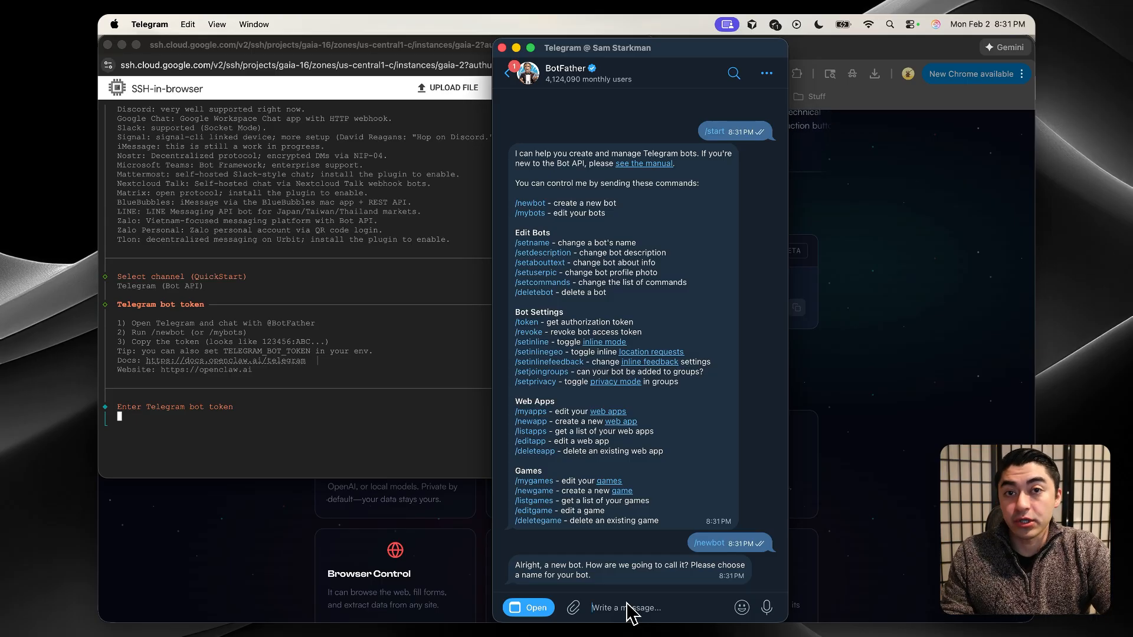
- Return to the SSH session and submit a placeholder for the Telegram bot token
{"action": "left_click", "coordinate": [304, 392]}
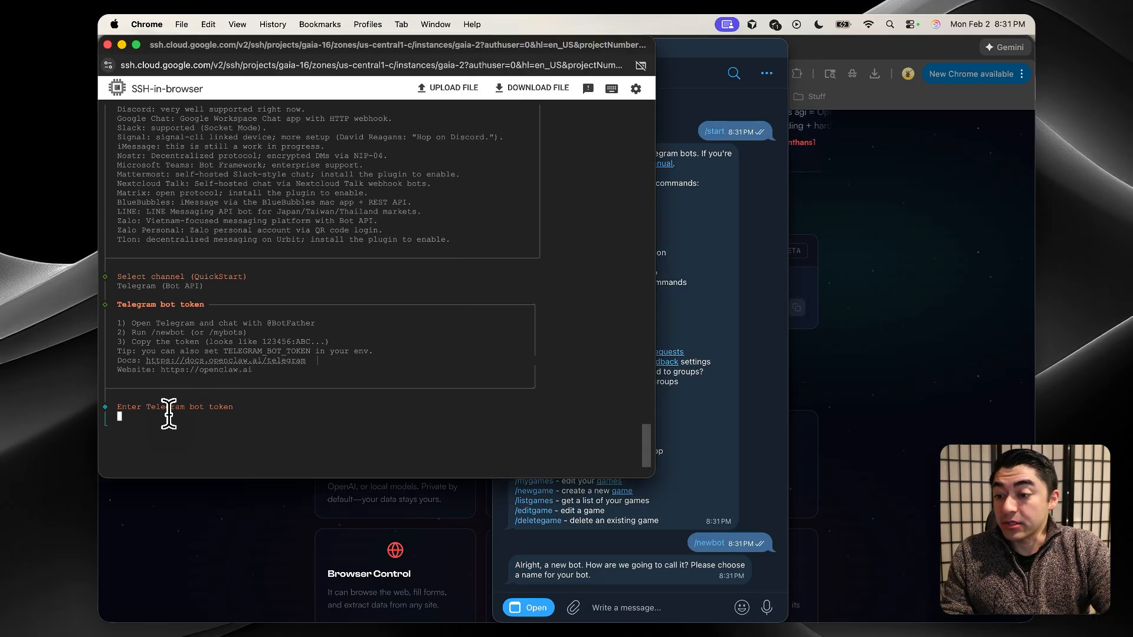
{"action": "type", "text": "fff"}
{"action": "key", "text": "Return"}
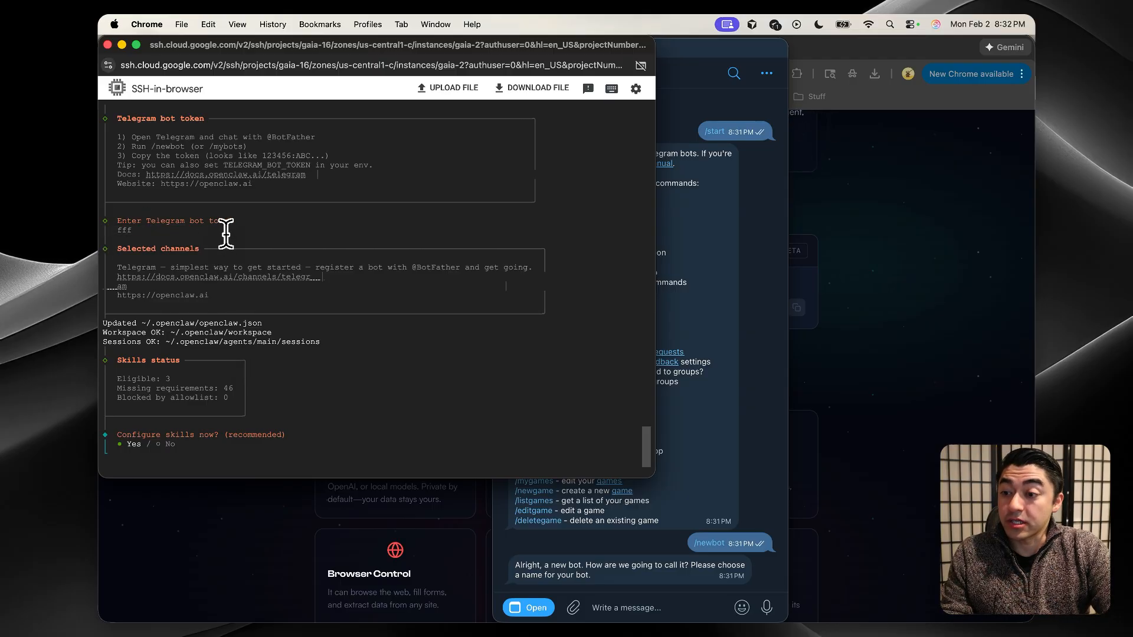
{"action": "left_click_drag", "start_coordinate": [252, 228], "coordinate": [102, 231]}
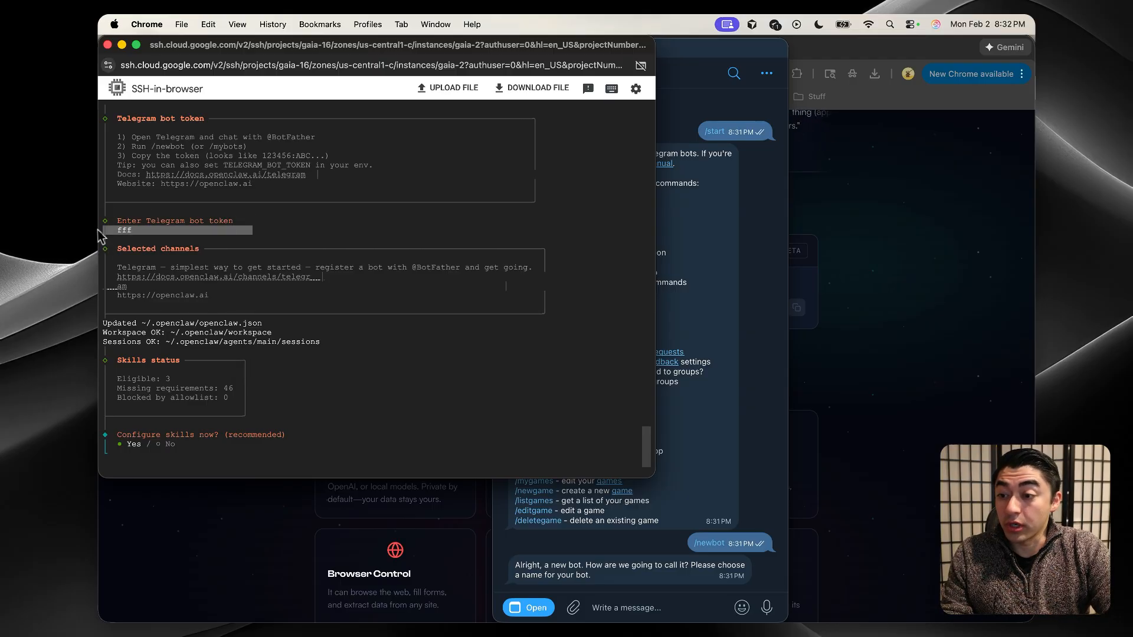
{"action": "left_click", "coordinate": [171, 238]}
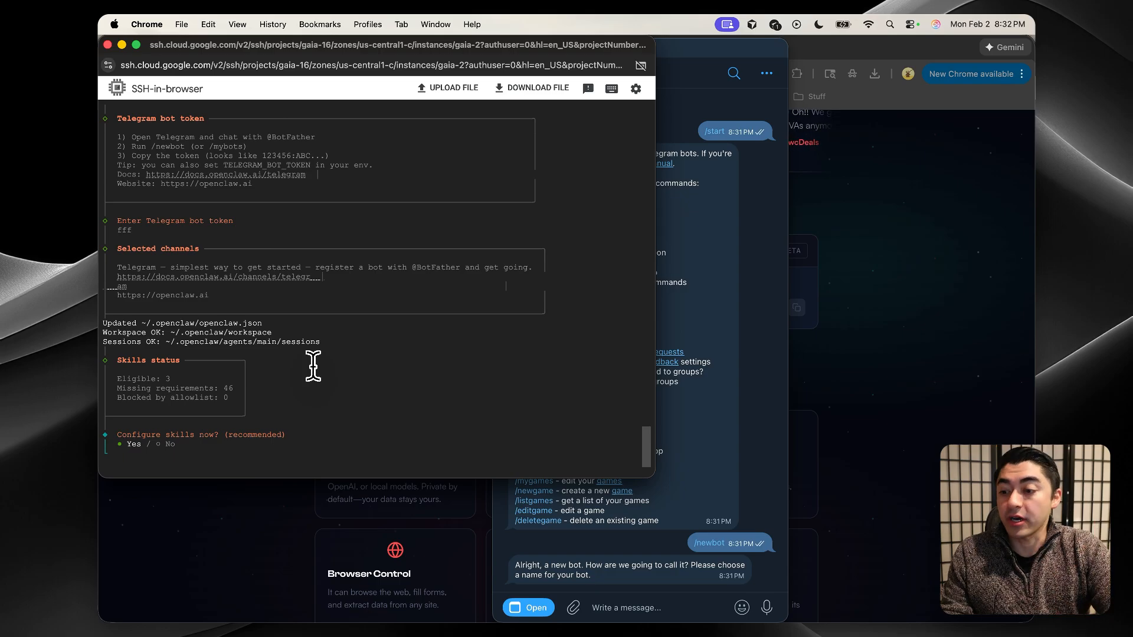
- Agree to configure skills and show the Homebrew install command, and choose npm as the preferred node manager
{"action": "key", "text": "Return"}
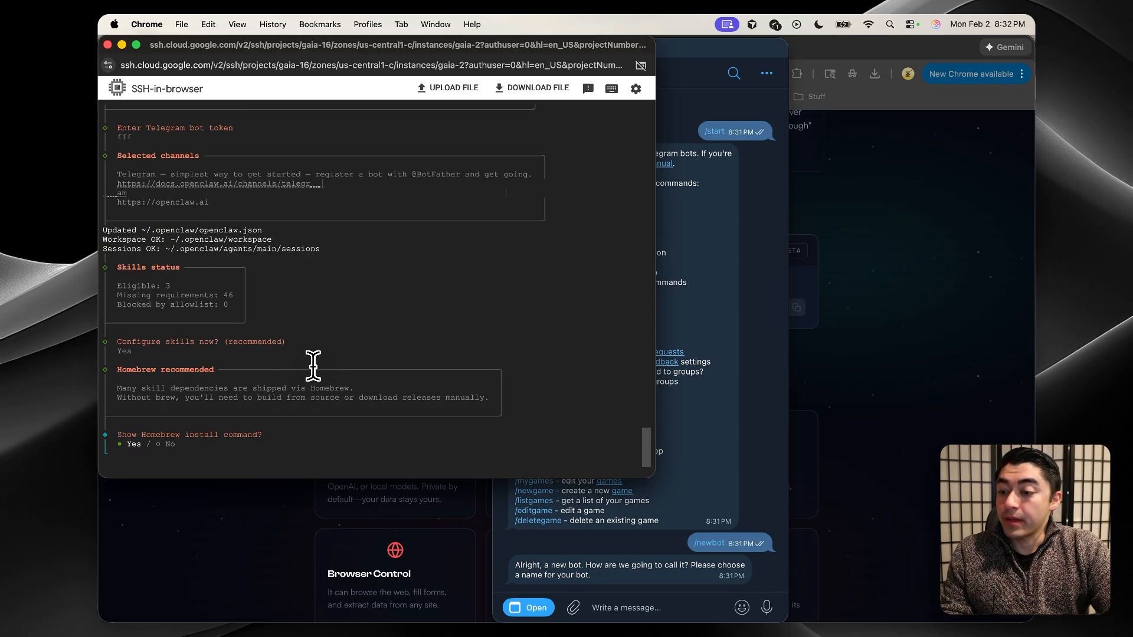
{"action": "key", "text": "Return"}
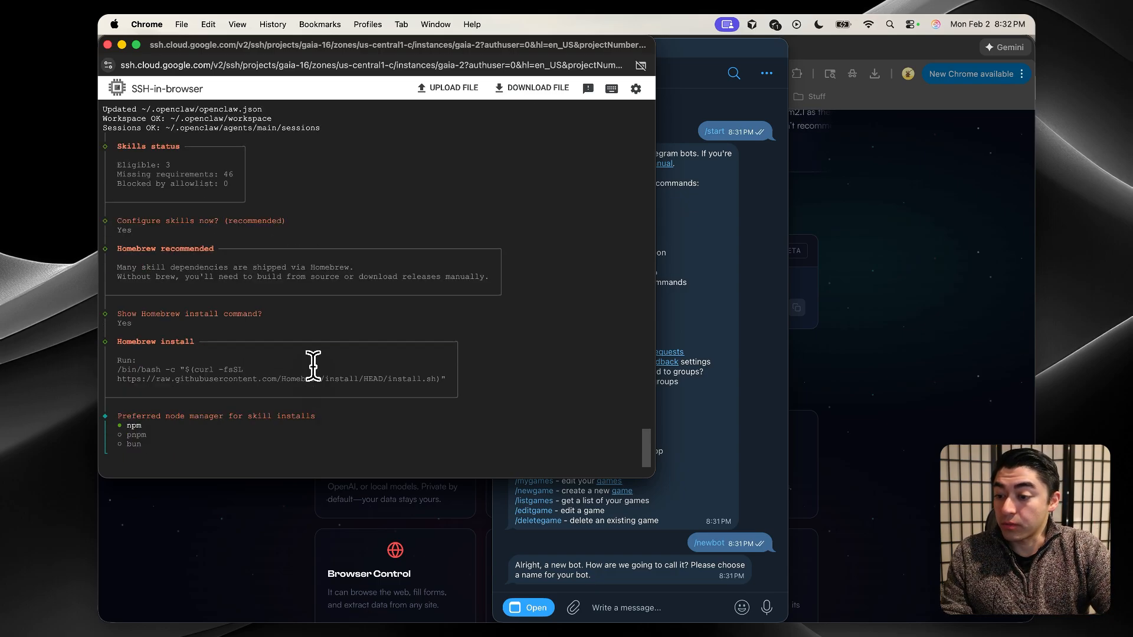
{"action": "key", "text": "Return"}
- Examine the upper entries of the missing skill dependencies list, from 1password to camsnap, and their descriptions
{"action": "key", "text": "Down"}
{"action": "key", "text": "Down"}
{"action": "key", "text": "Down"}
{"action": "key", "text": "Down"}
{"action": "key", "text": "Down"}
{"action": "key", "text": "Down"}
{"action": "key", "text": "Down"}
{"action": "key", "text": "Down"}
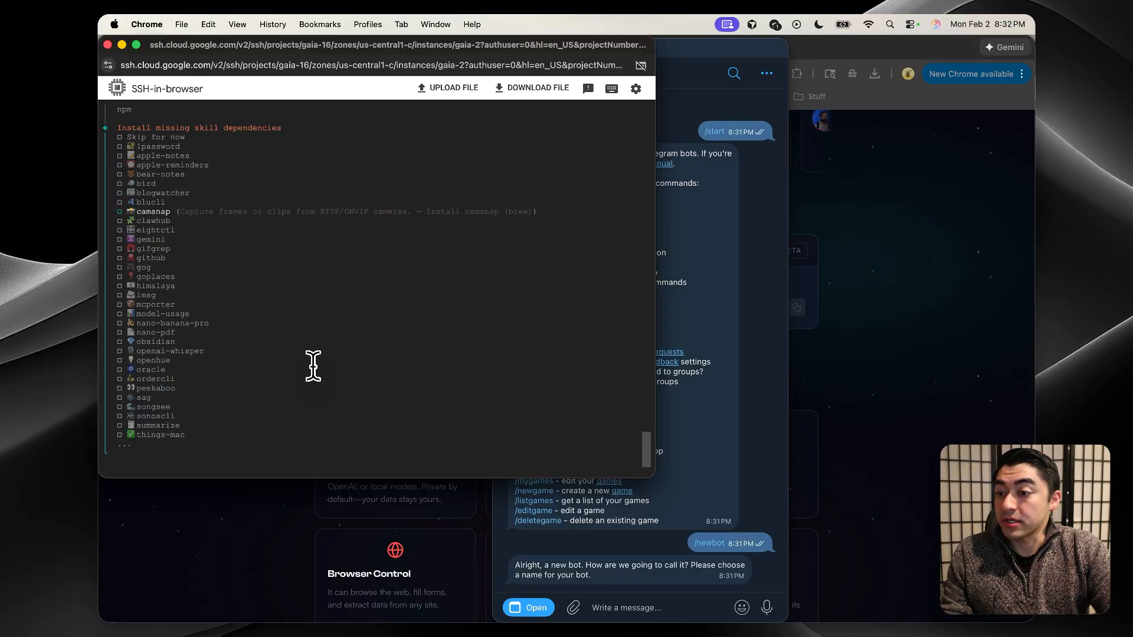
{"action": "key", "text": "Up"}
{"action": "key", "text": "Up"}
{"action": "key", "text": "Up"}
{"action": "key", "text": "Up"}
{"action": "key", "text": "Up"}
{"action": "key", "text": "Up"}
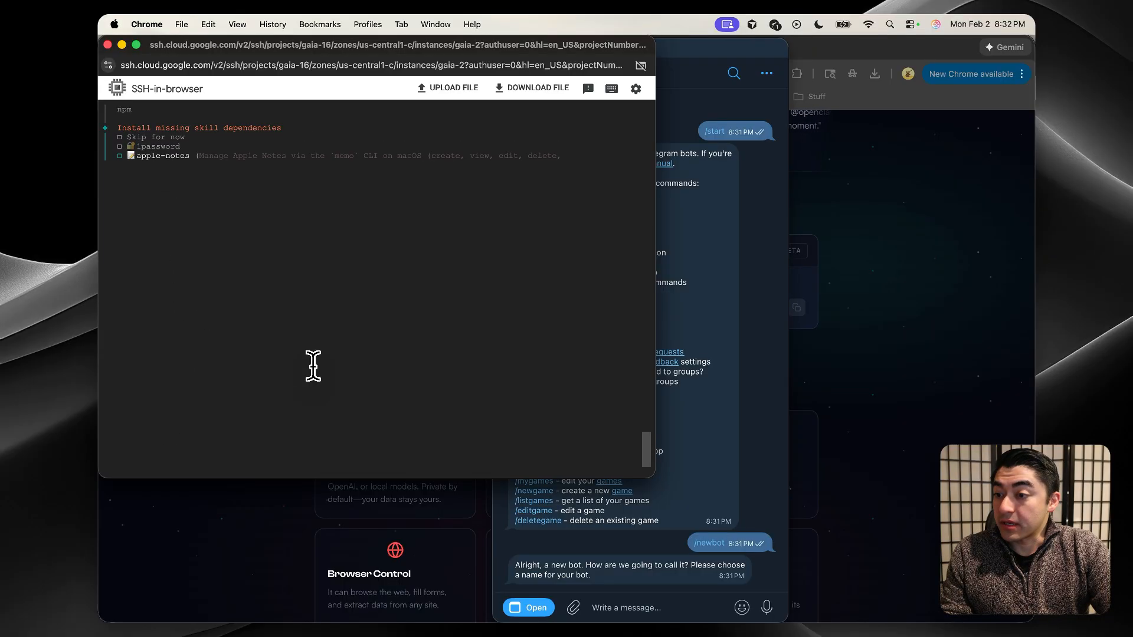
{"action": "key", "text": "Up"}
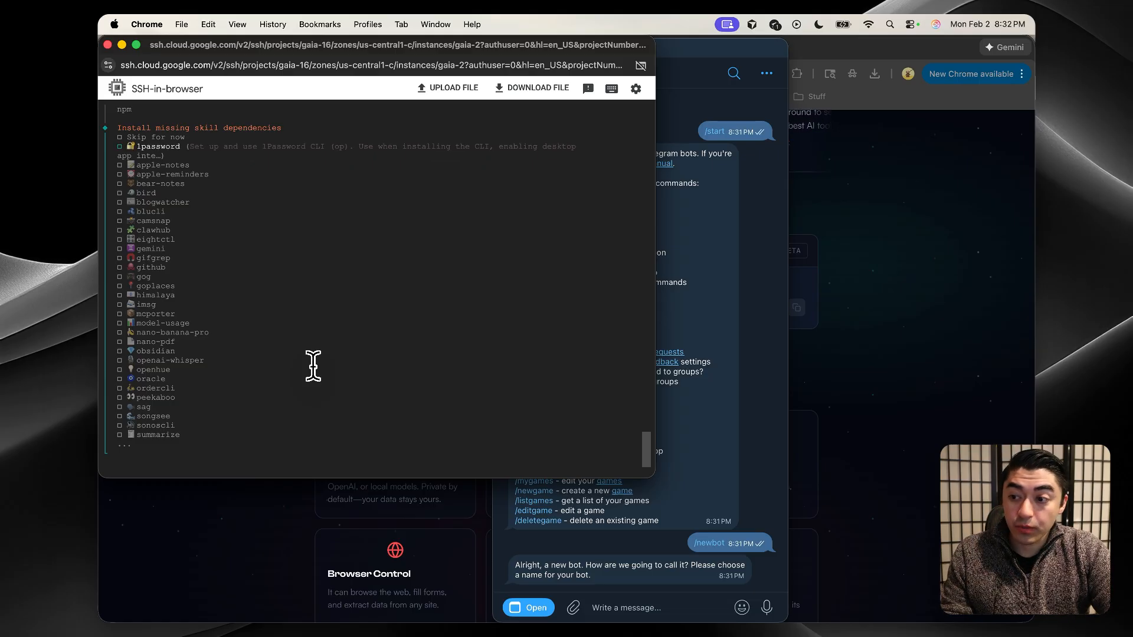
- Mark the bird and gemini skills for installation in the missing skill dependencies list
{"action": "key", "text": "Down"}
{"action": "key", "text": "Down"}
{"action": "key", "text": "Down"}
{"action": "key", "text": "Down"}
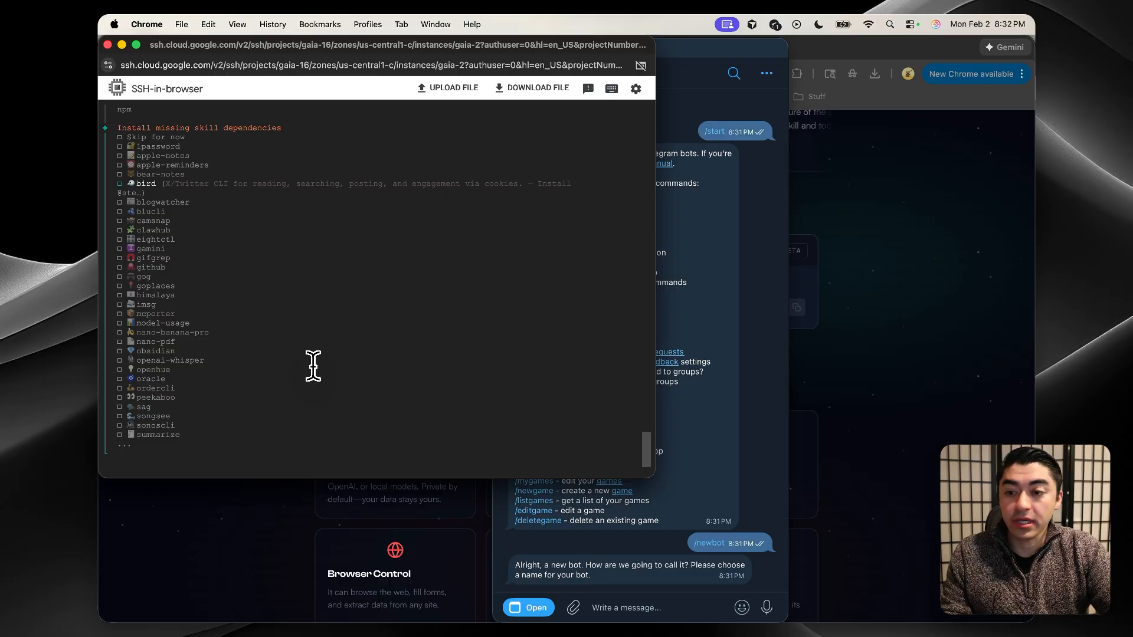
{"action": "key", "text": "space"}
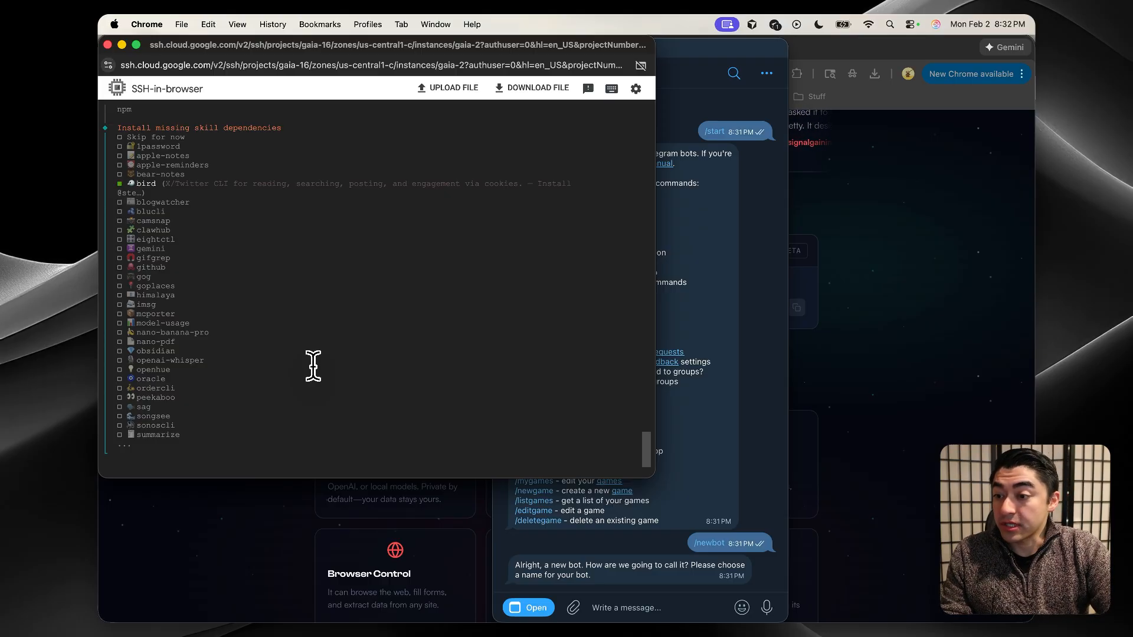
{"action": "key", "text": "Down"}
{"action": "key", "text": "Down"}
{"action": "key", "text": "Down"}
{"action": "key", "text": "Down"}
{"action": "key", "text": "Down"}
{"action": "key", "text": "Down"}
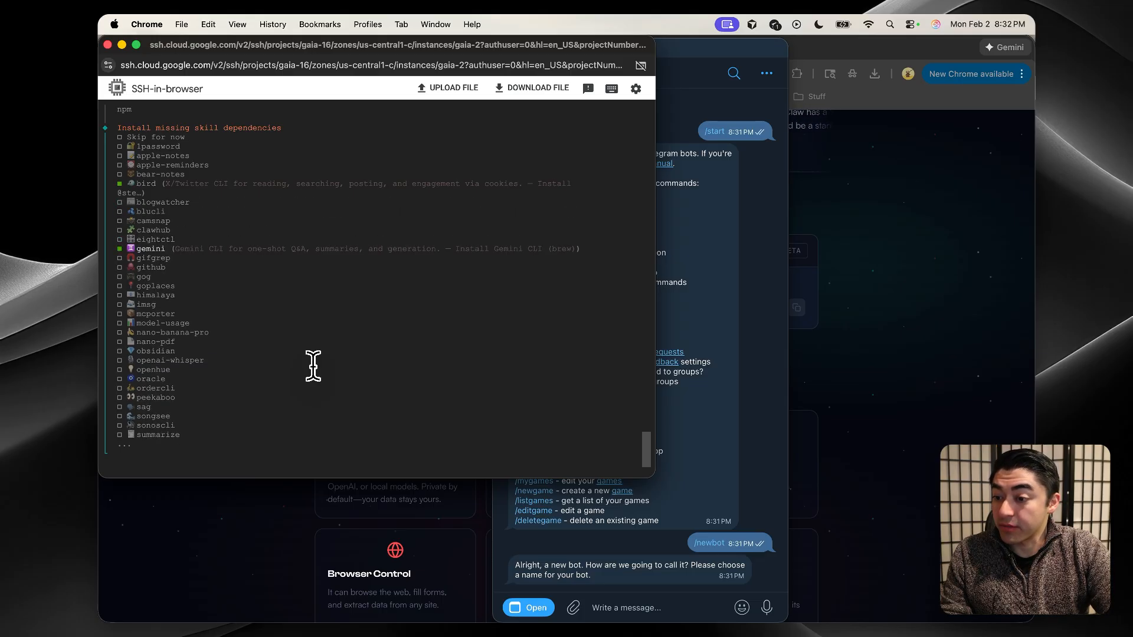
- Add nano-banana-pro to the skills marked for installation and install the selected skill dependencies
{"action": "key", "text": "Down"}
{"action": "key", "text": "Down"}
{"action": "key", "text": "Down"}
{"action": "key", "text": "Down"}
{"action": "key", "text": "Down"}
{"action": "key", "text": "Down"}
{"action": "key", "text": "Down"}
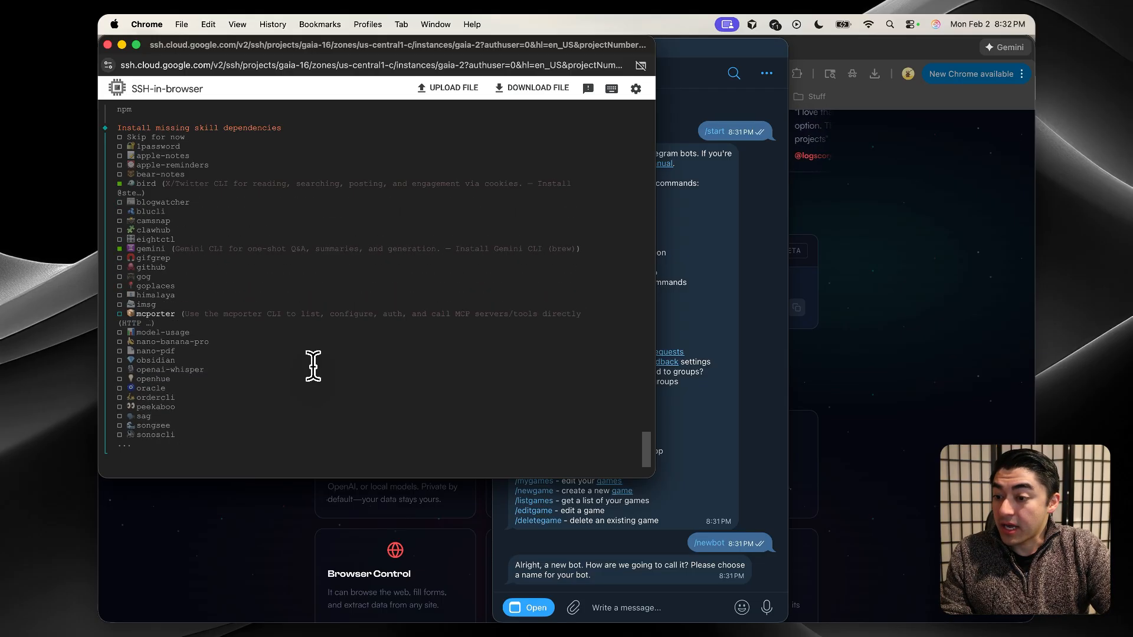
{"action": "key", "text": "Down"}
{"action": "key", "text": "Down"}
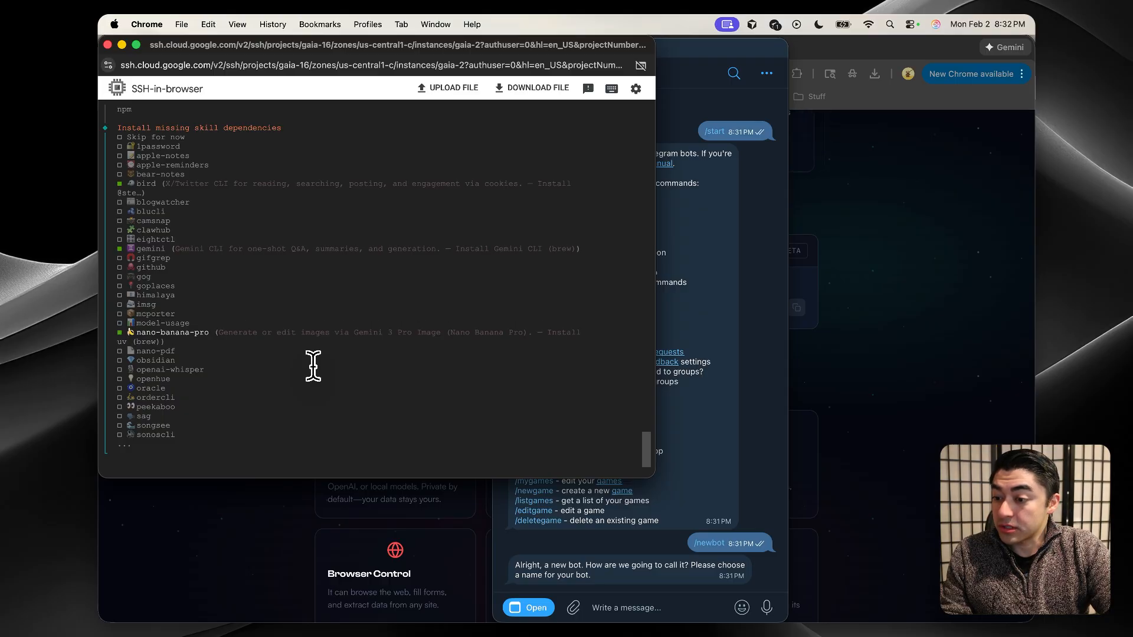
{"action": "key", "text": "Return"}
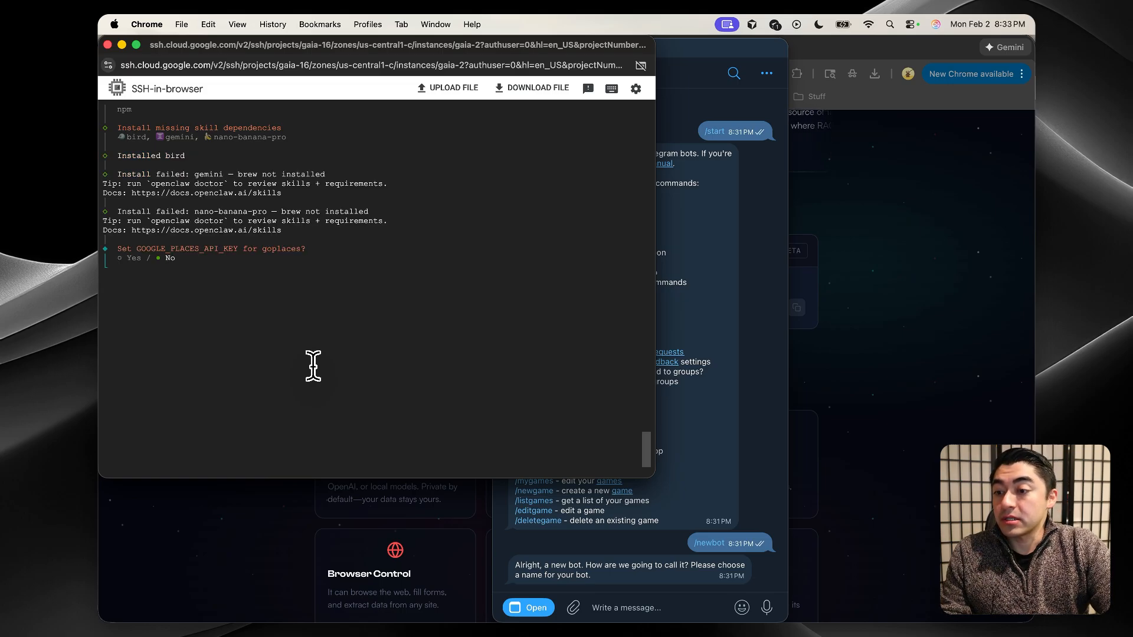
- Decline setting the API keys for goplaces, local-places, nano-banana-pro, notion, openai-image-gen, openai-whisper-api and sag
{"action": "key", "text": "Return"}
{"action": "key", "text": "Return"}
{"action": "key", "text": "Return"}
{"action": "key", "text": "Return"}
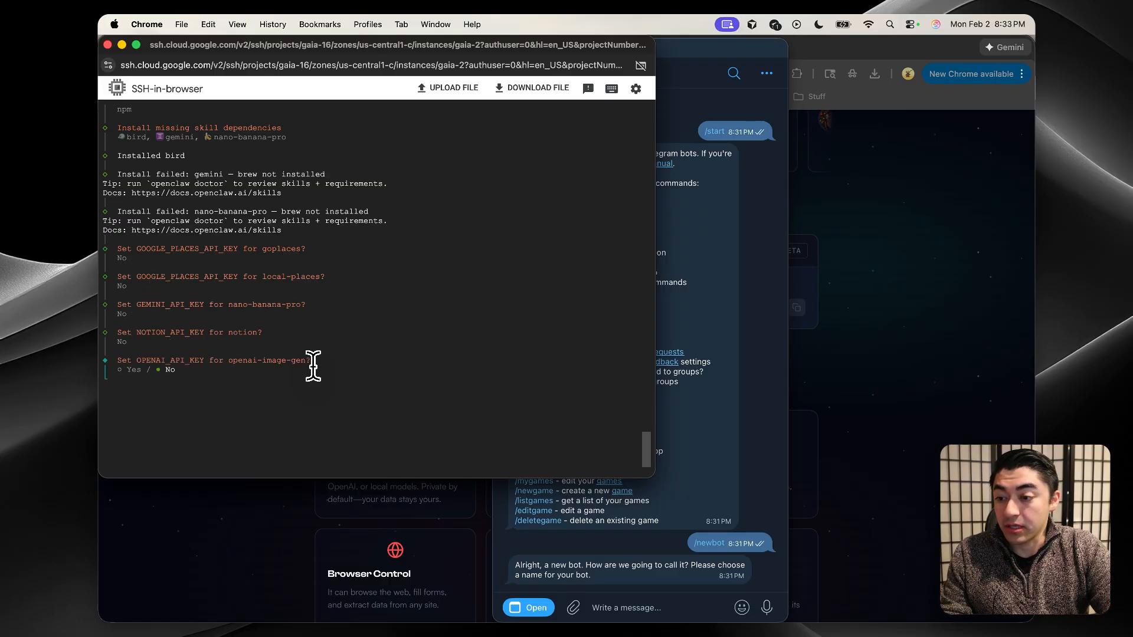
{"action": "key", "text": "Return"}
{"action": "key", "text": "Return"}
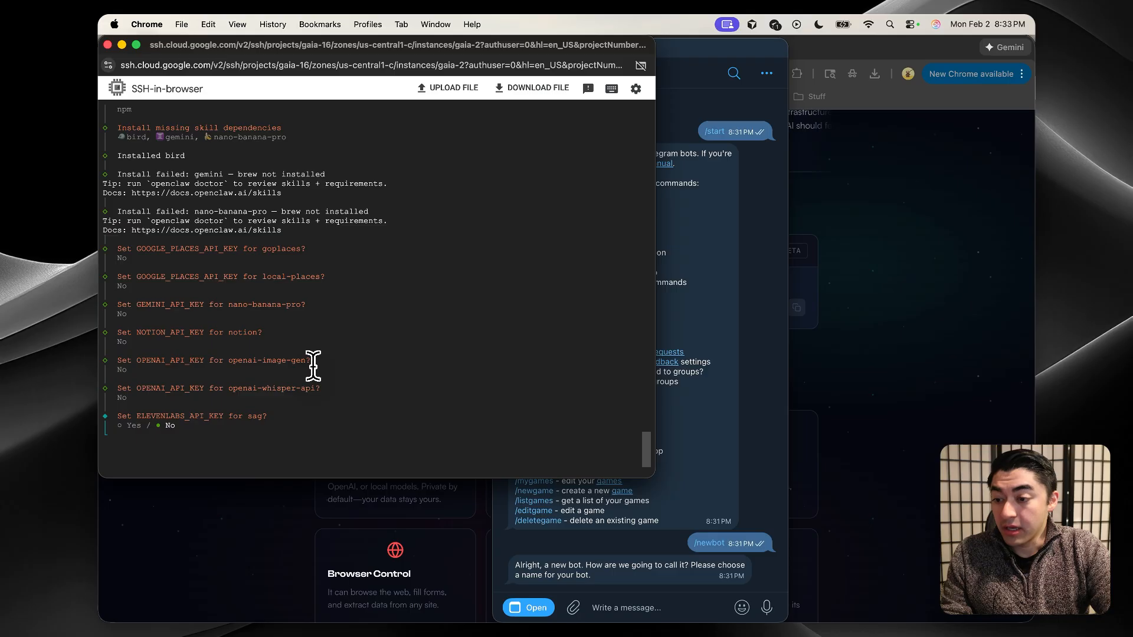
{"action": "key", "text": "Return"}
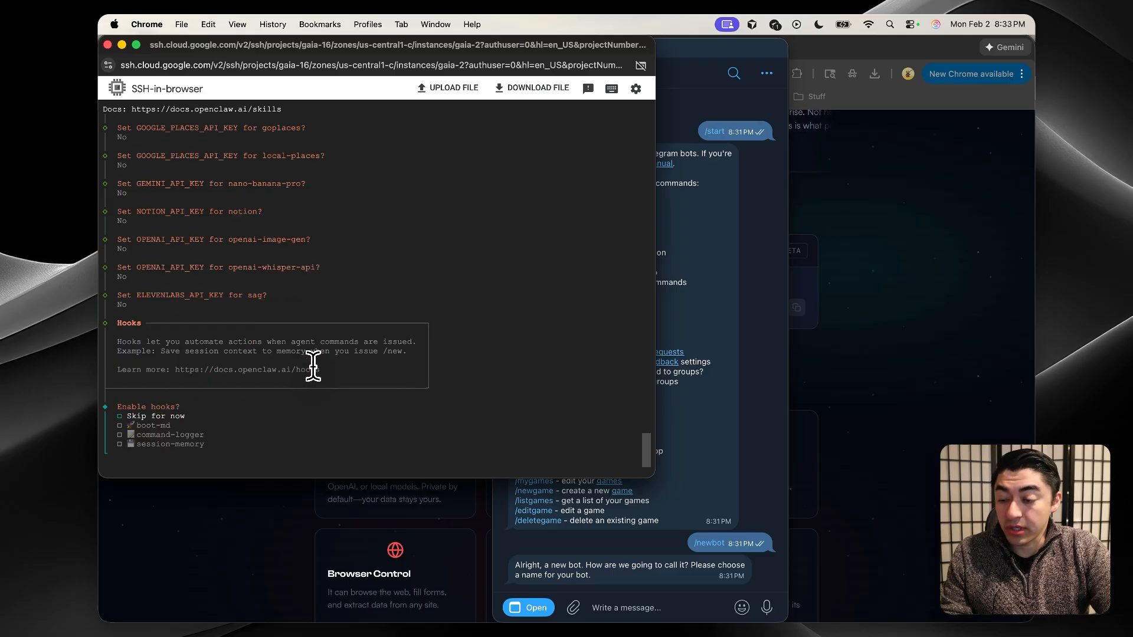
- Review the available hooks, mark boot-md and command-logger to be enabled, and submit the hook selection
{"action": "key", "text": "Down"}
{"action": "key", "text": "Down"}
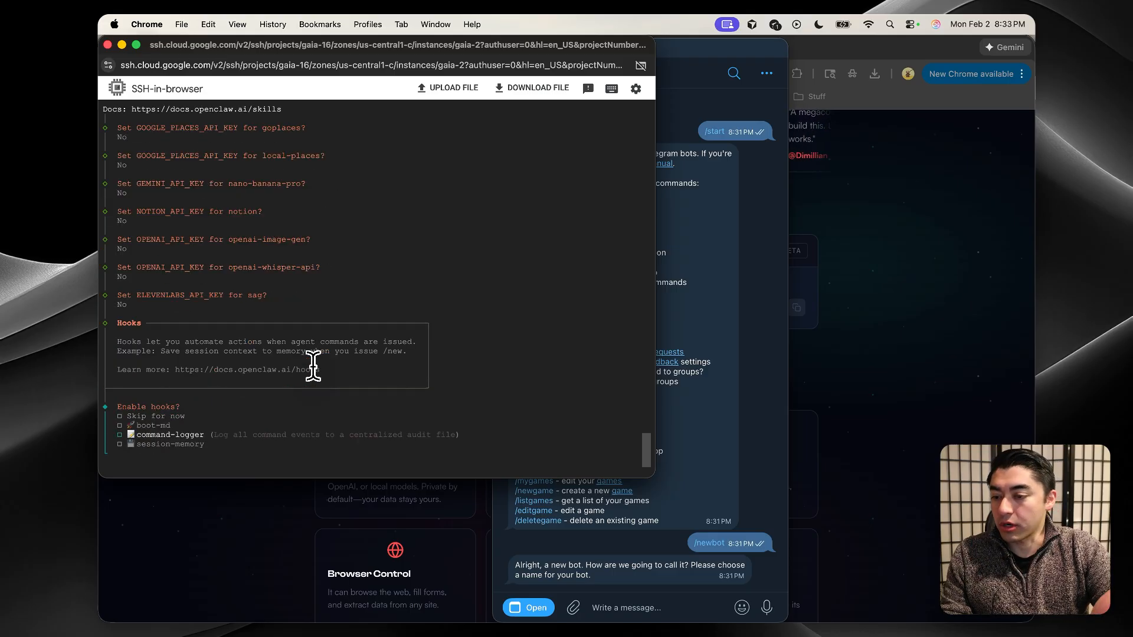
{"action": "key", "text": "Up"}
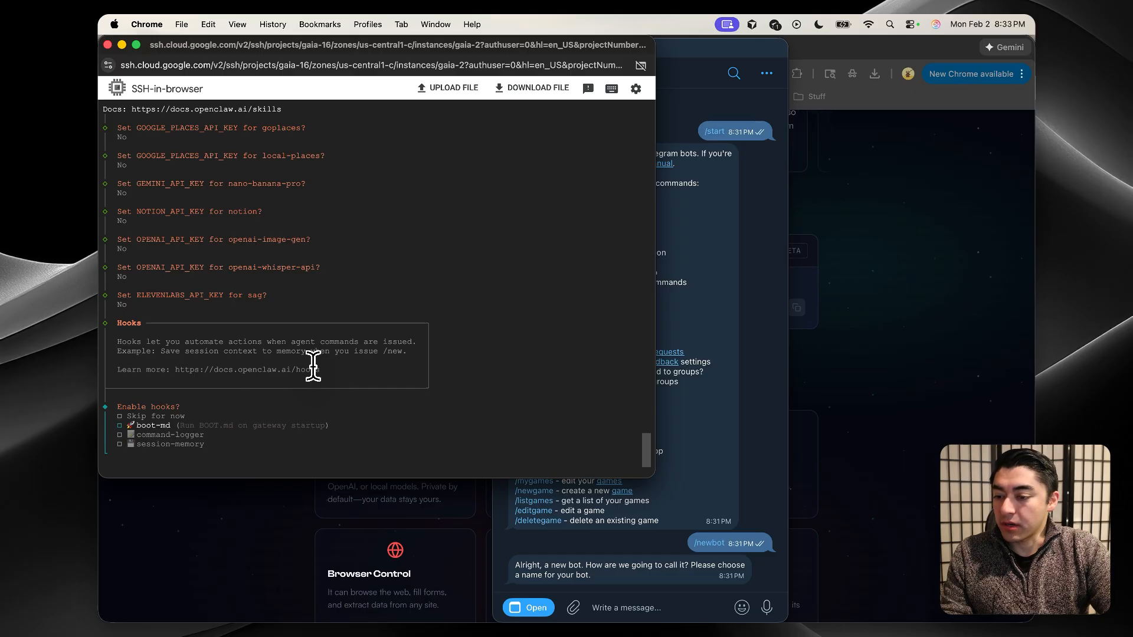
{"action": "key", "text": "Down"}
{"action": "key", "text": "Down"}
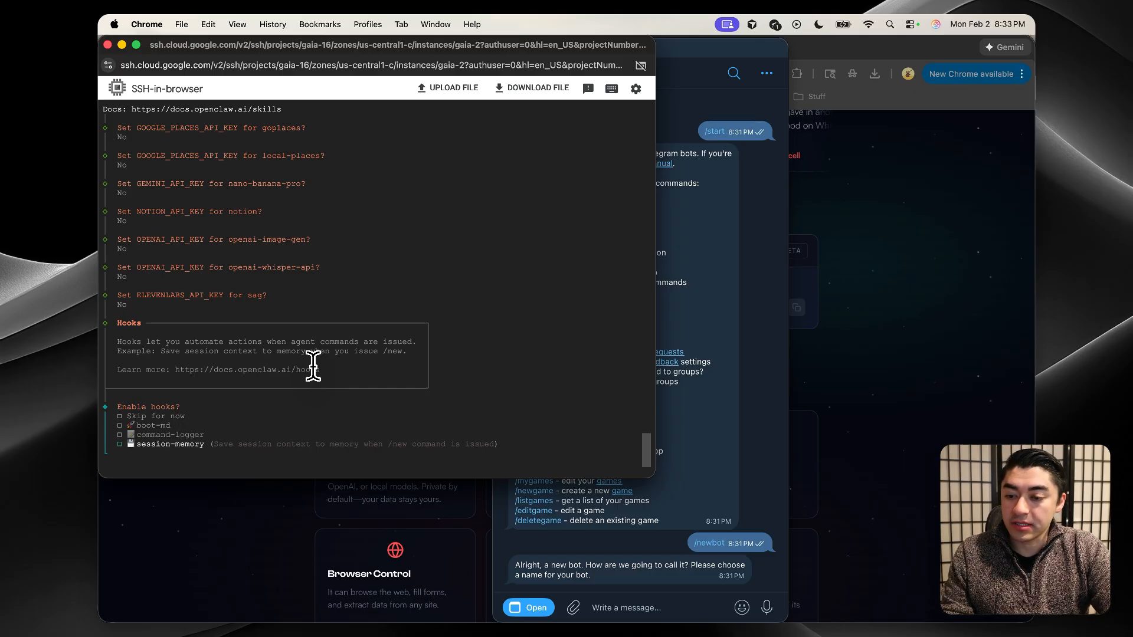
{"action": "key", "text": "Up"}
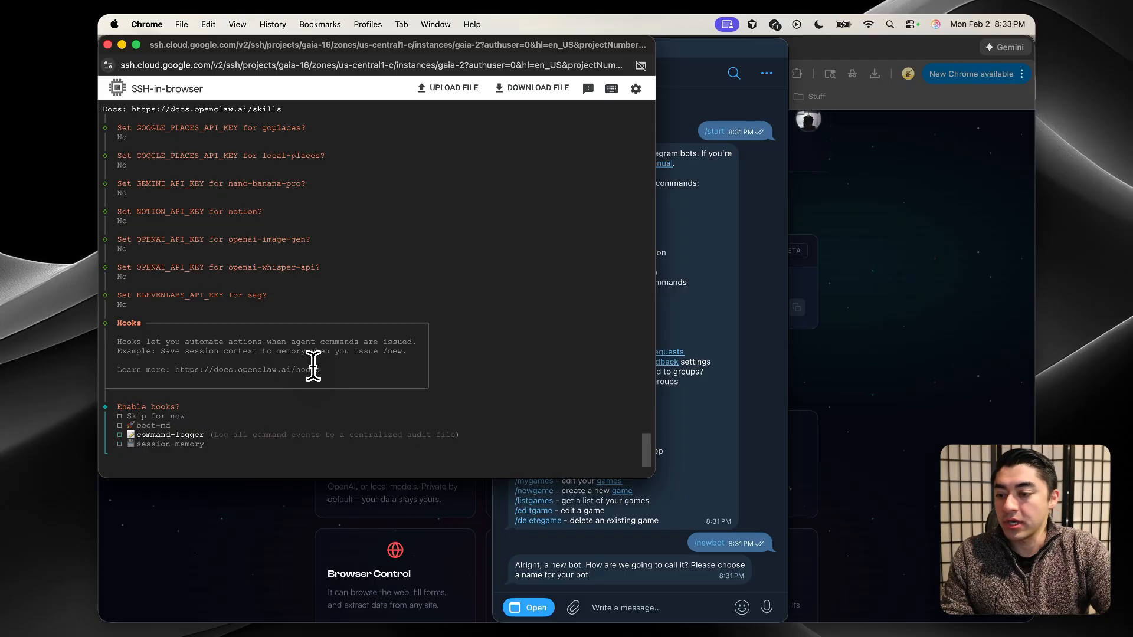
{"action": "key", "text": "Up"}
{"action": "key", "text": "Down"}
{"action": "key", "text": "space"}
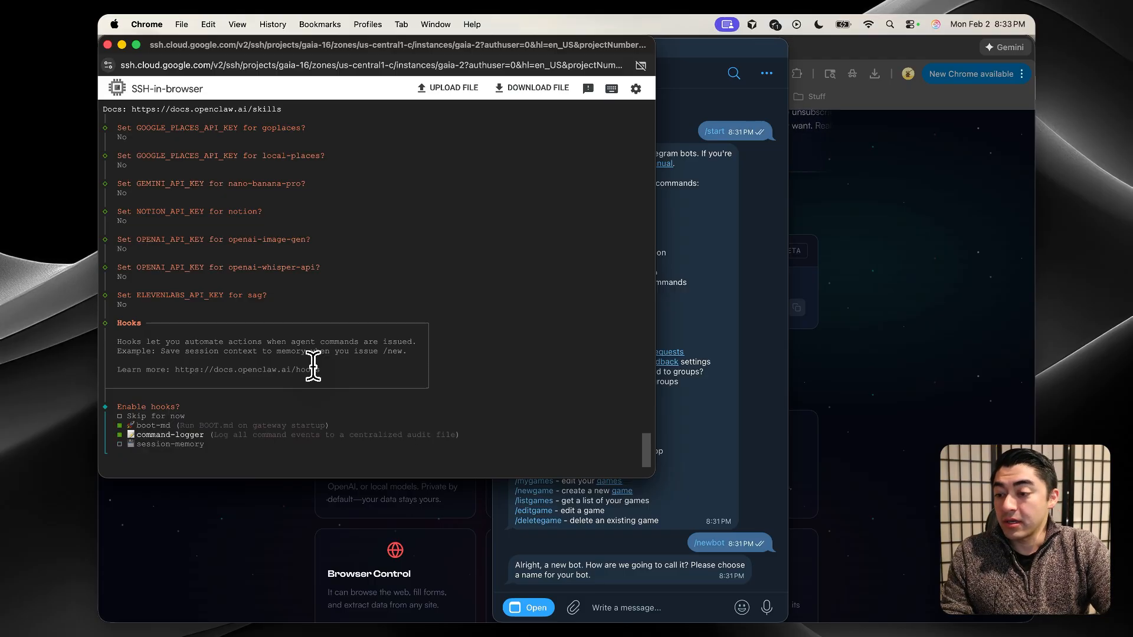
{"action": "key", "text": "Down"}
{"action": "key", "text": "Return"}
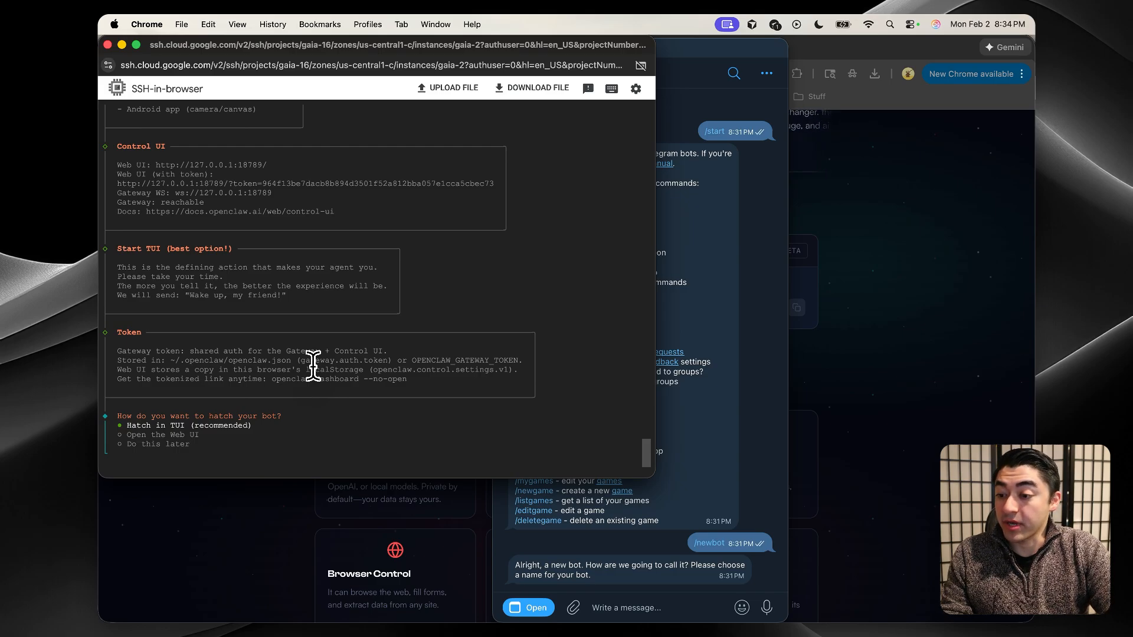
- Hatch the bot in the TUI and send it the message "hello!"
{"action": "key", "text": "Return"}
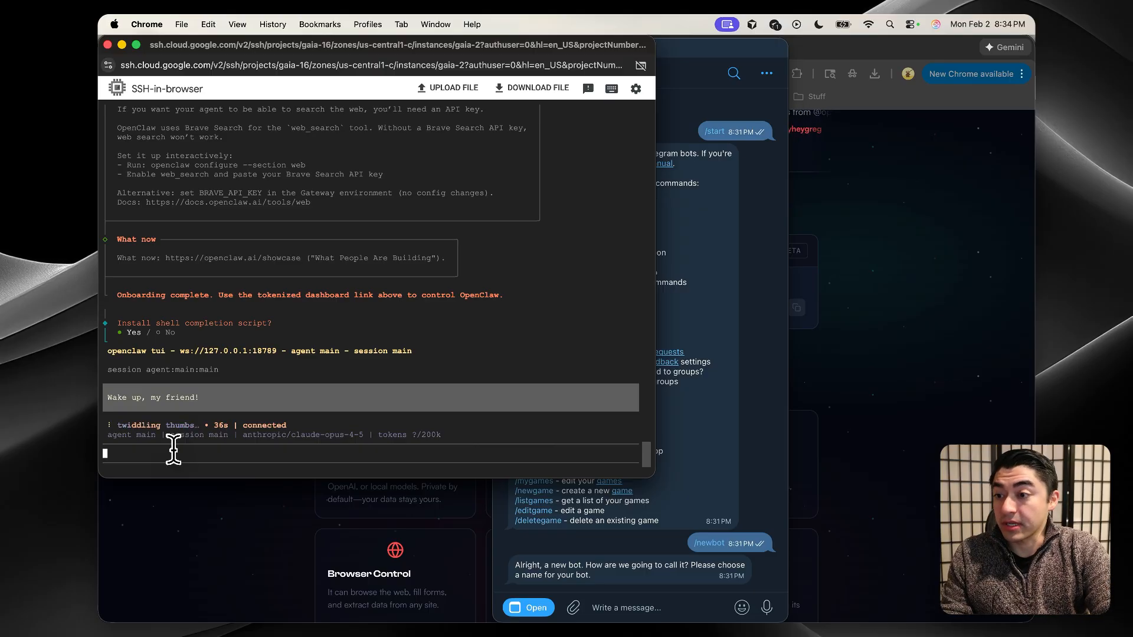
{"action": "type", "text": "hello!"}
{"action": "key", "text": "Return"}
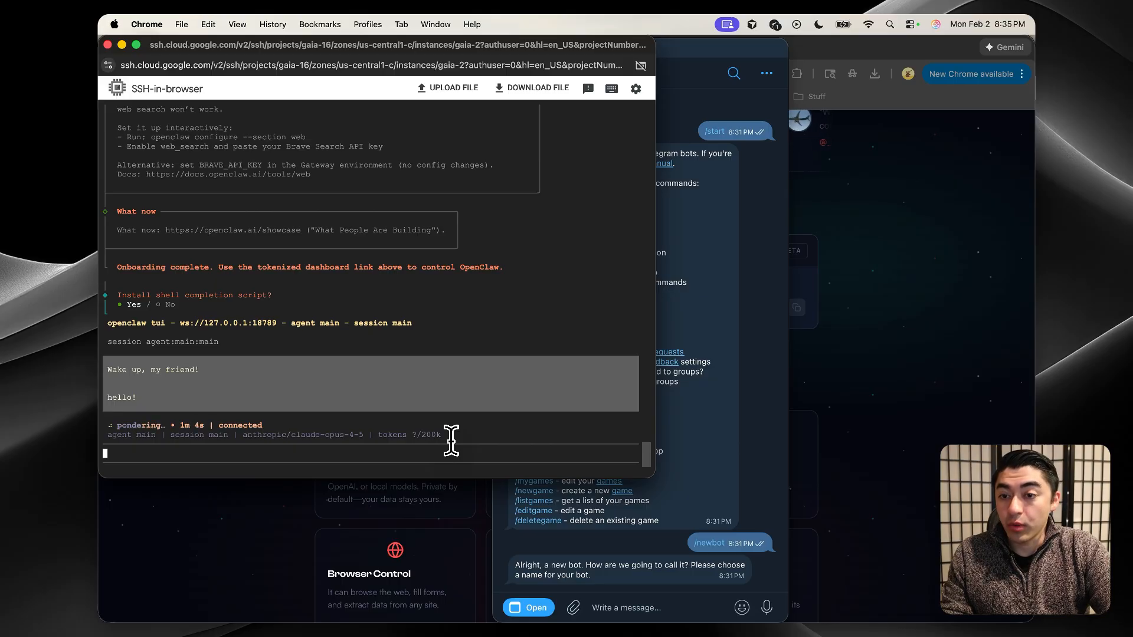
- Switch to Telegram, leave the BotFather chat for the GAIA bot's chat, and send "hello!"
{"action": "left_click", "coordinate": [696, 272]}
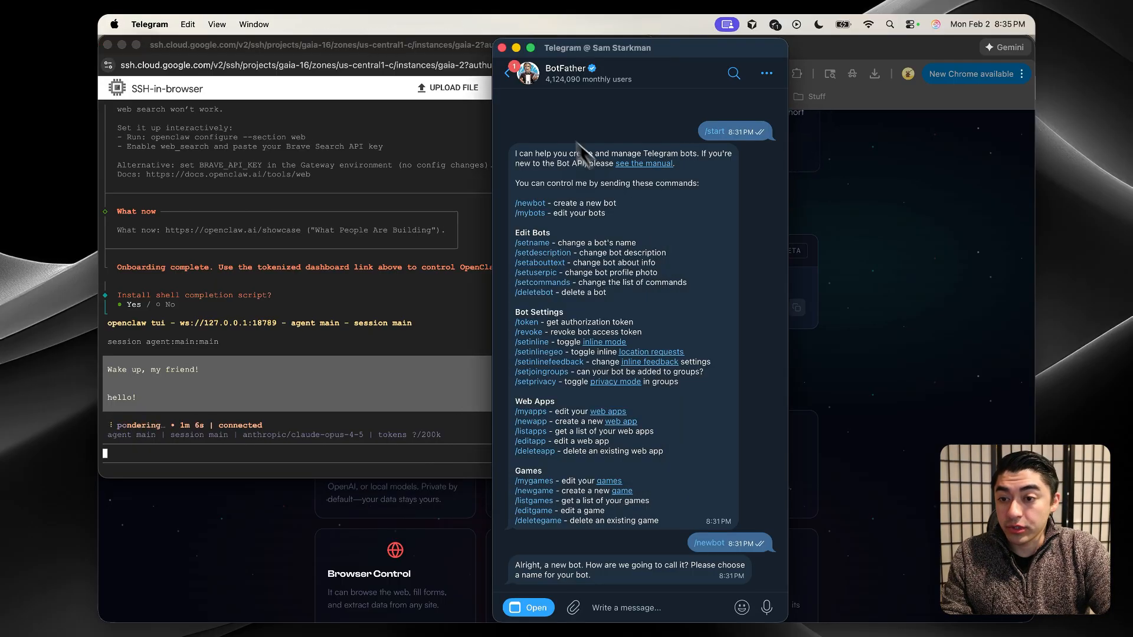
{"action": "left_click", "coordinate": [512, 72]}
{"action": "left_click", "coordinate": [517, 76]}
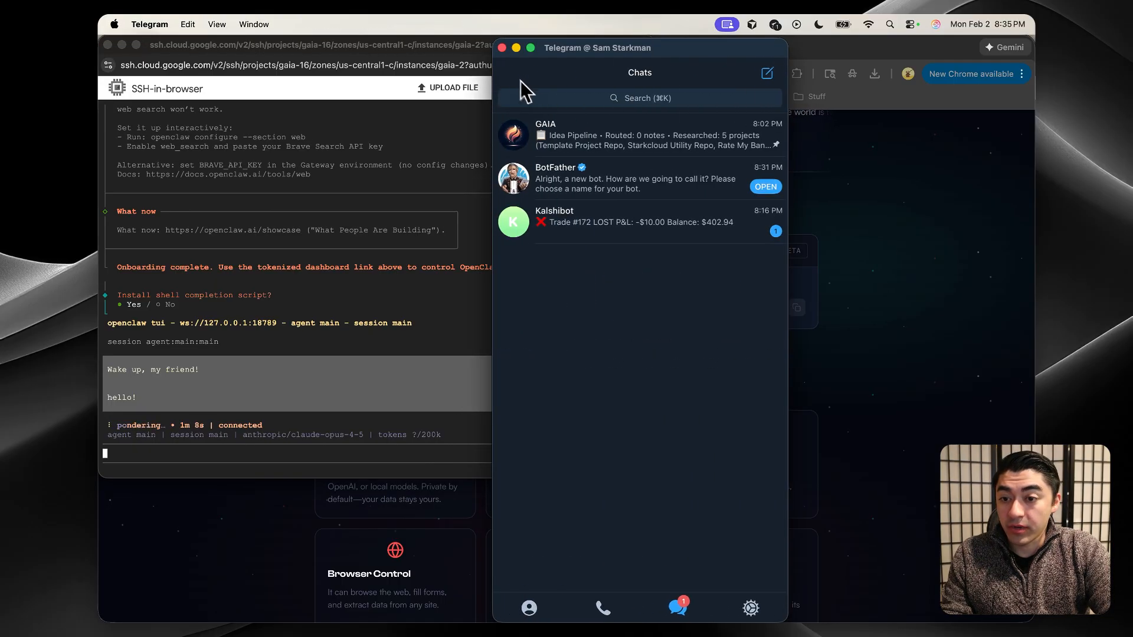
{"action": "left_click", "coordinate": [590, 144]}
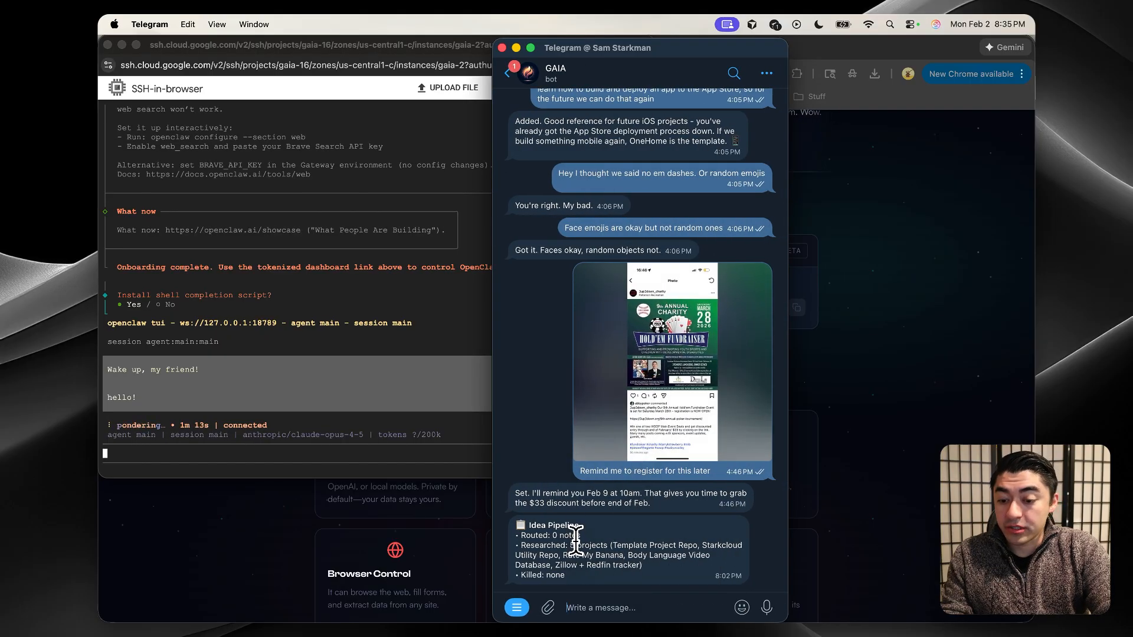
{"action": "type", "text": "hello!"}
{"action": "key", "text": "Return"}
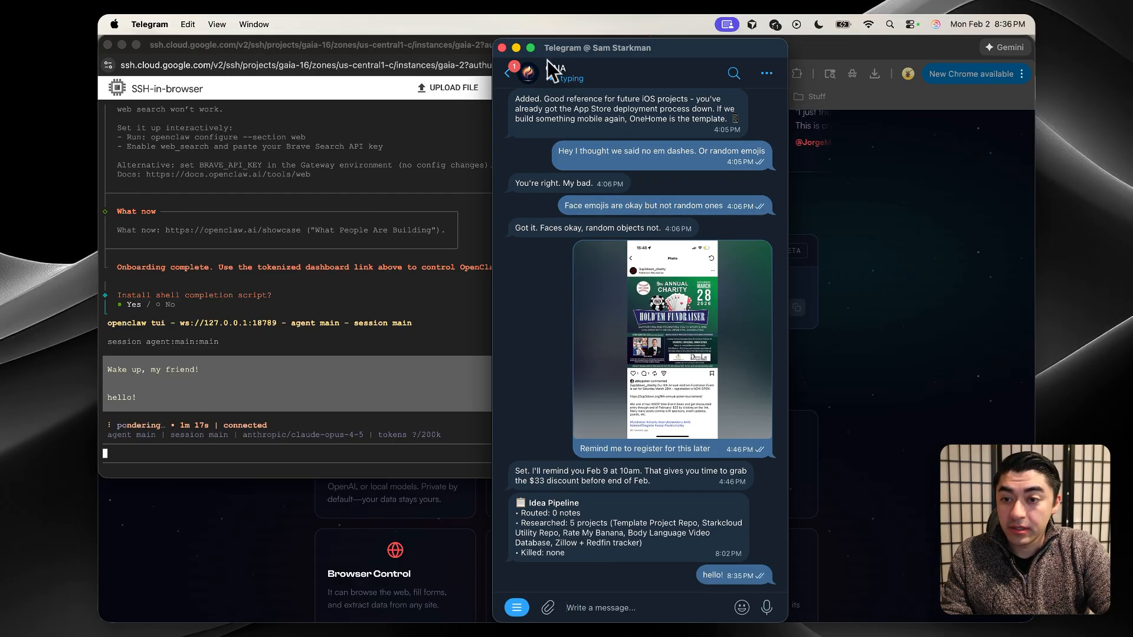
- Check the TUI session for a response, return to Telegram and highlight the GAIA bot's latest reply
{"action": "left_click", "coordinate": [131, 387]}
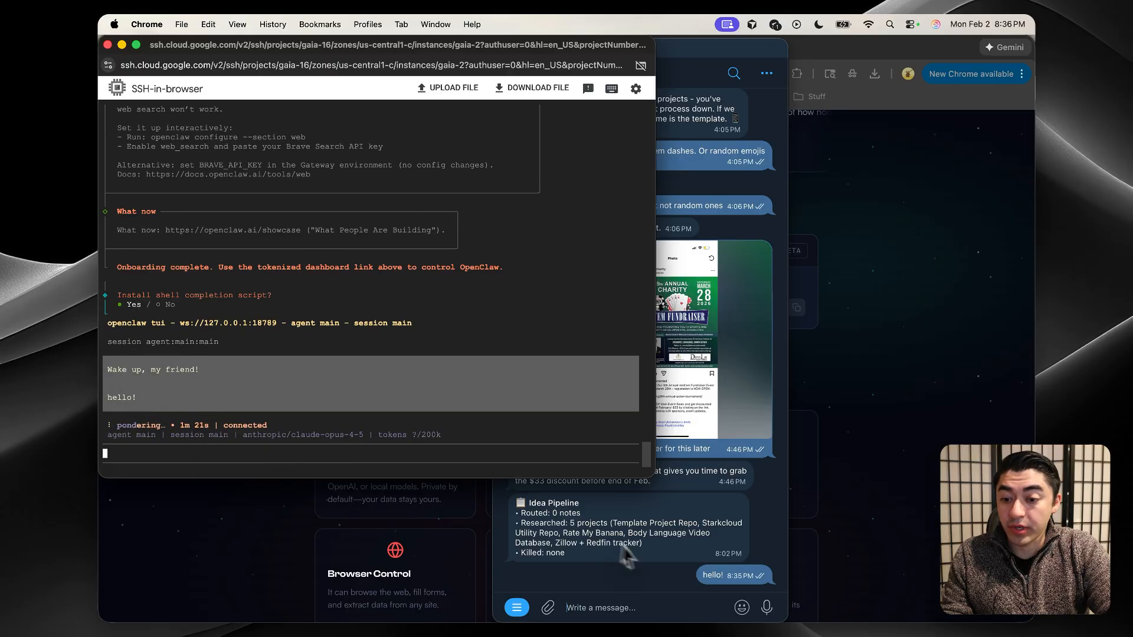
{"action": "left_click", "coordinate": [652, 567]}
{"action": "left_click_drag", "start_coordinate": [577, 577], "coordinate": [498, 587]}
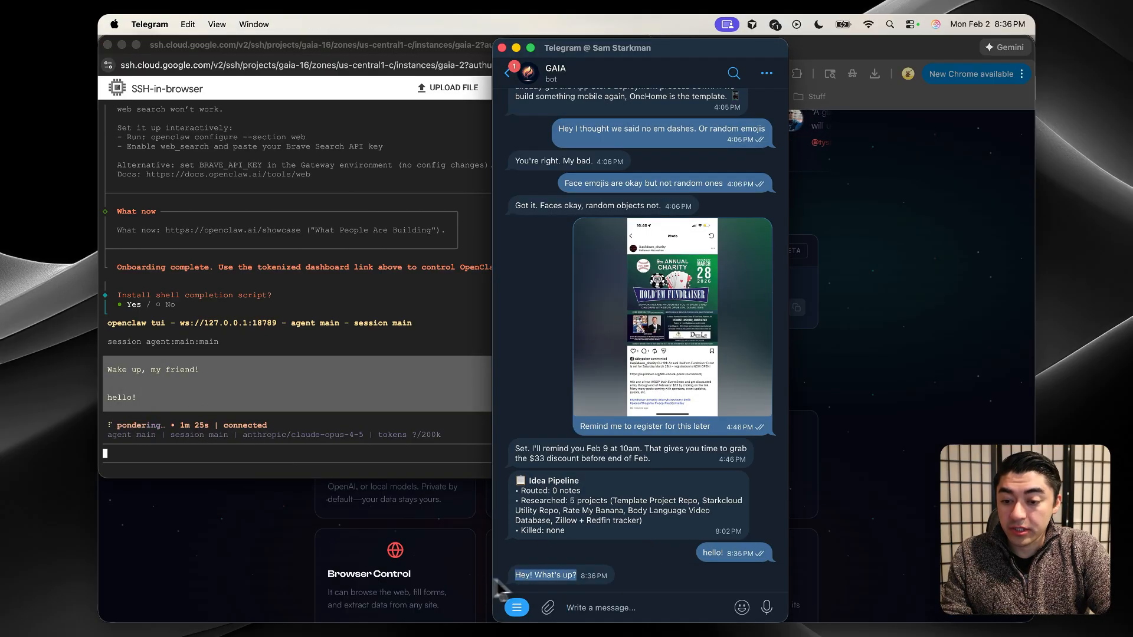